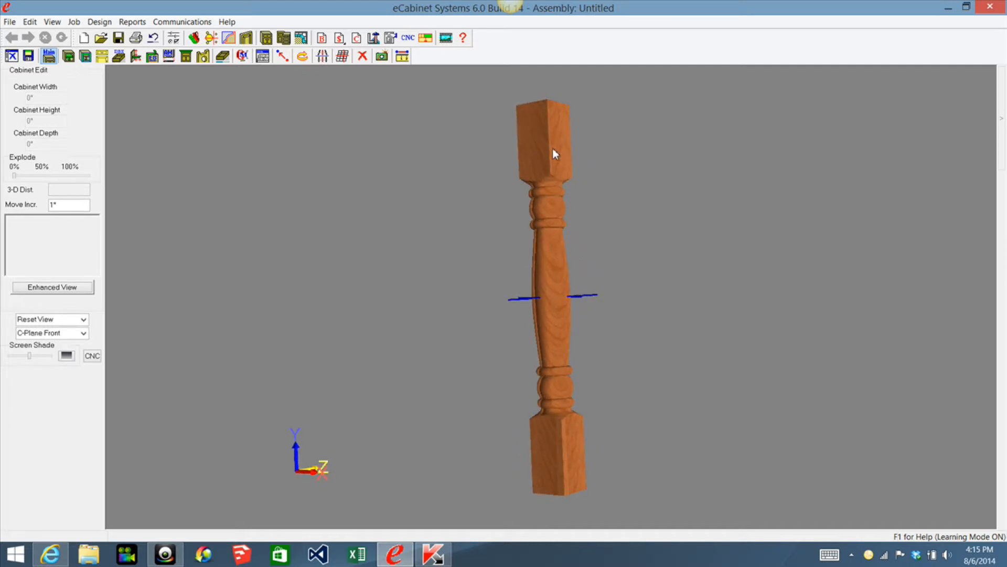
Browse the hardware object library to the Adams Wood Products legs under Wood Component.
{"action": "mouse_move", "coordinate": [996, 115]}
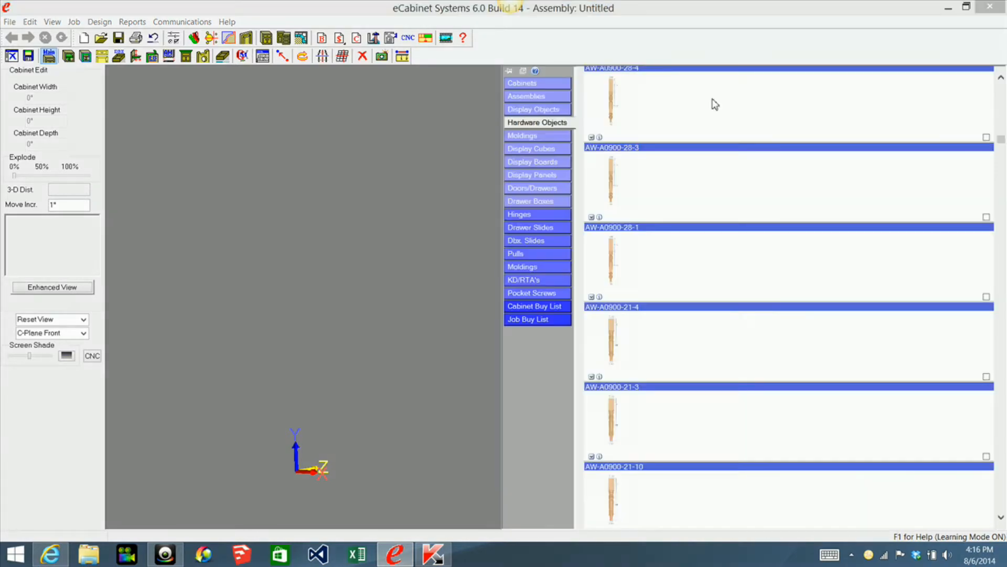
{"action": "left_click_drag", "start_coordinate": [1005, 144], "coordinate": [1001, 107]}
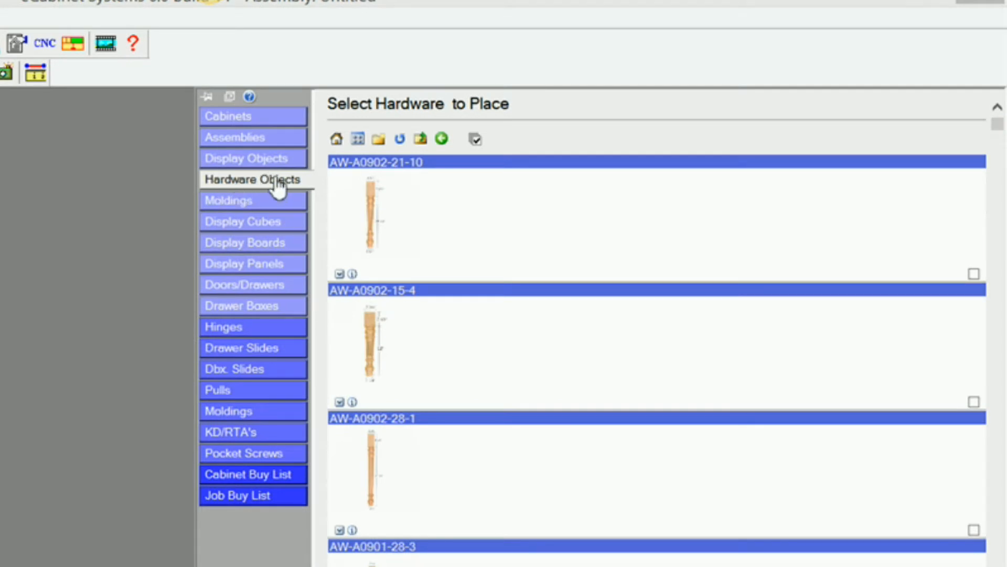
{"action": "left_click", "coordinate": [336, 140]}
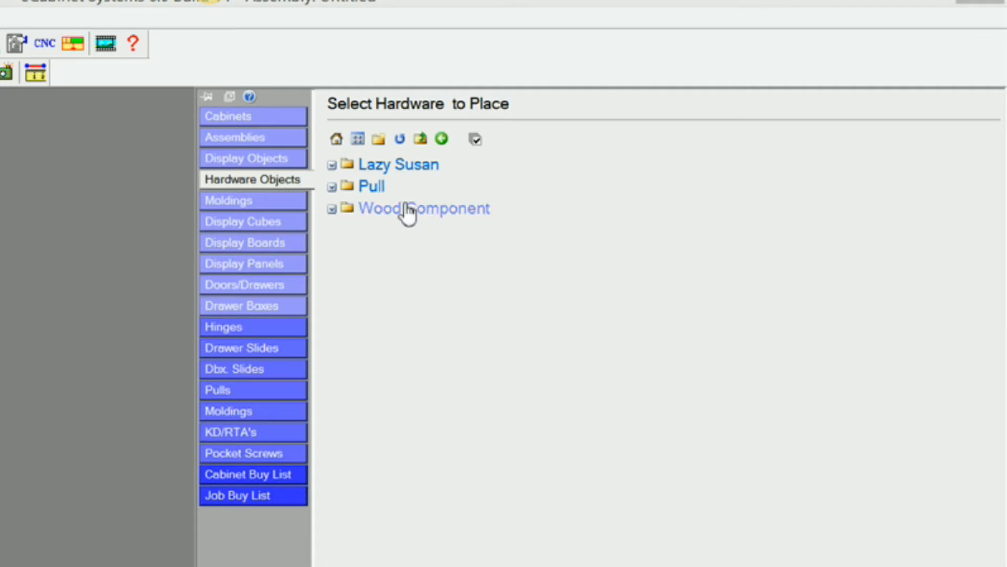
{"action": "left_click_drag", "start_coordinate": [408, 212], "coordinate": [398, 216]}
{"action": "left_click", "coordinate": [396, 215]}
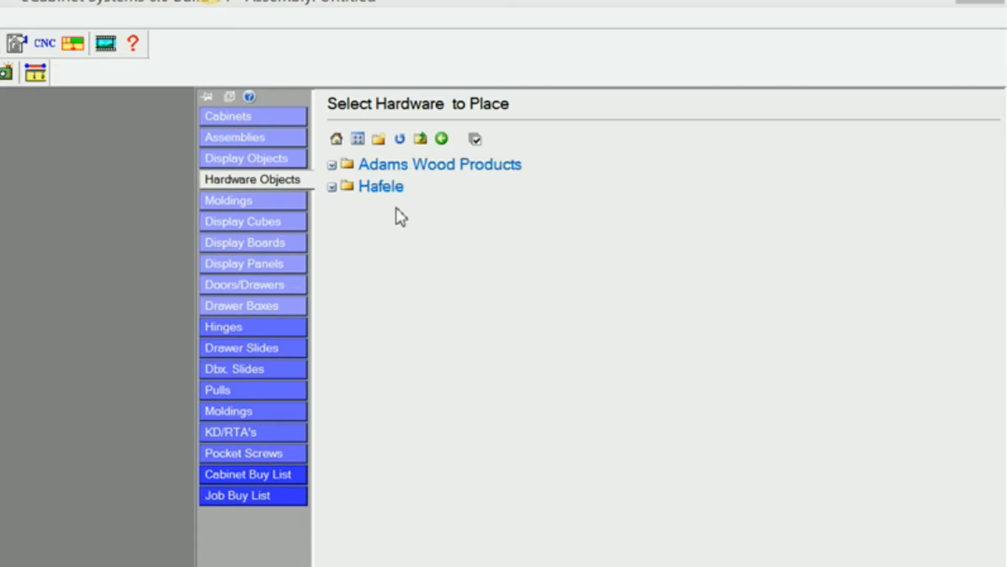
{"action": "left_click", "coordinate": [413, 167]}
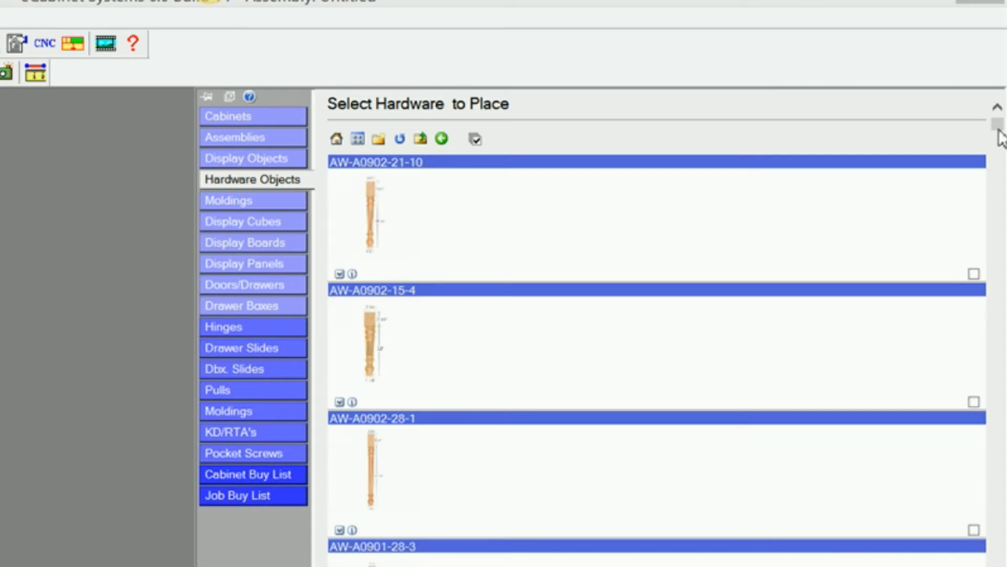
{"action": "left_click_drag", "start_coordinate": [998, 125], "coordinate": [999, 152]}
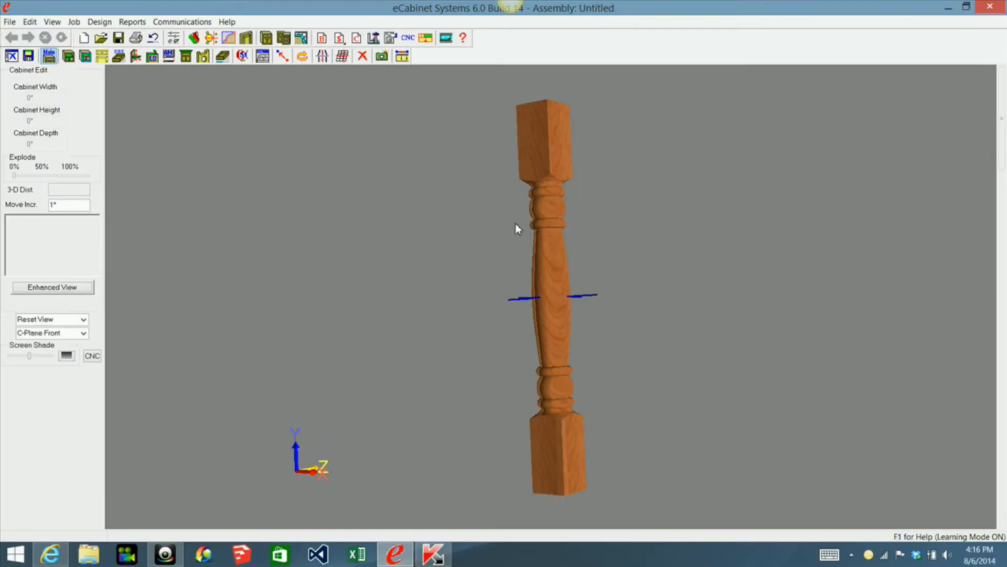
Select the turned leg and measure its height from the top corner to the bottom corner.
{"action": "left_click", "coordinate": [545, 132]}
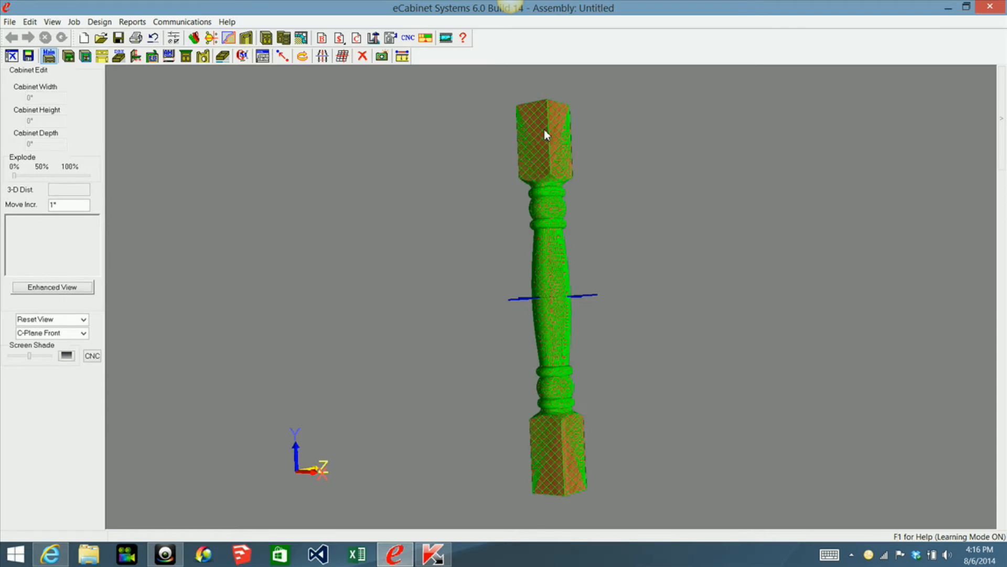
{"action": "left_click", "coordinate": [402, 56]}
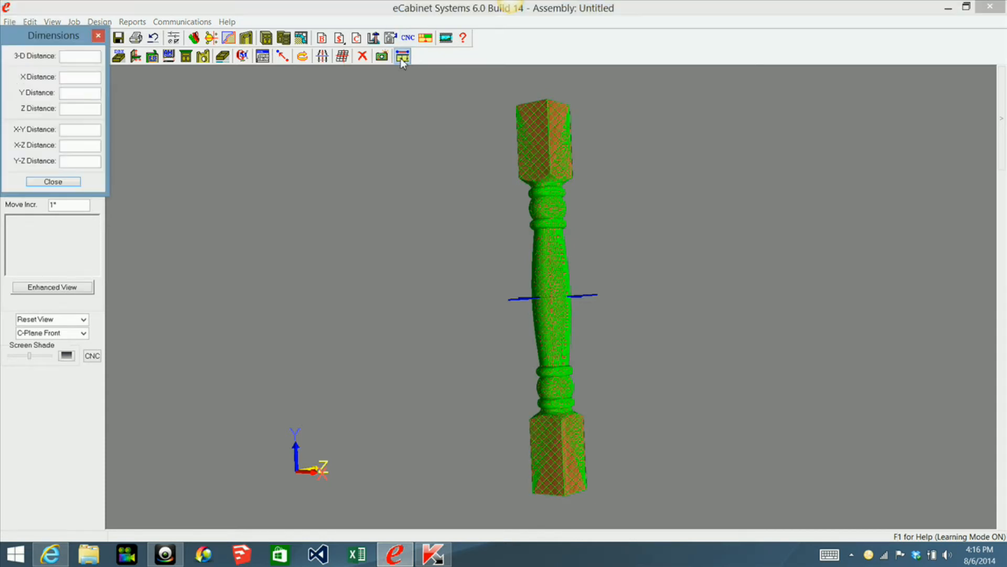
{"action": "left_click", "coordinate": [544, 105]}
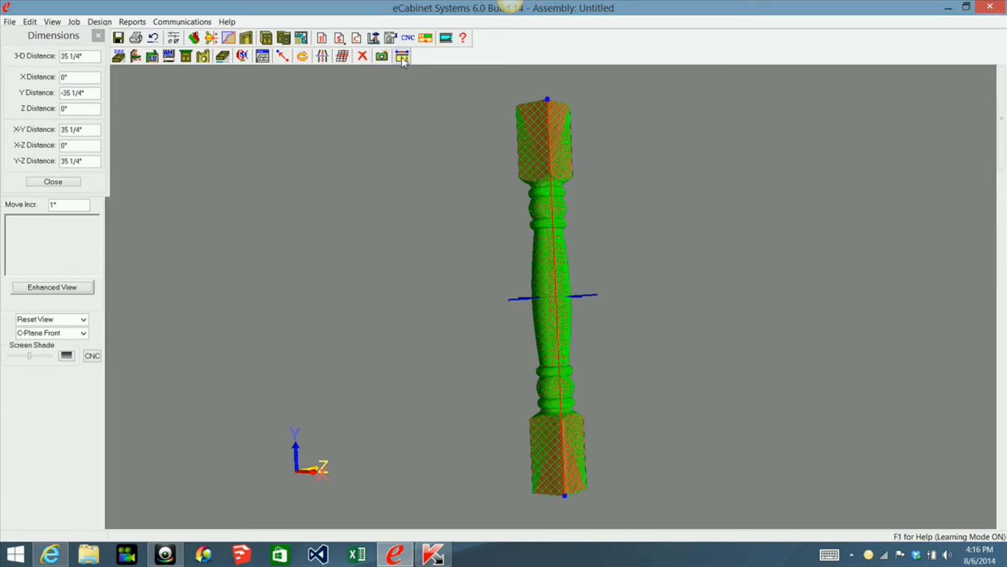
{"action": "left_click", "coordinate": [403, 57]}
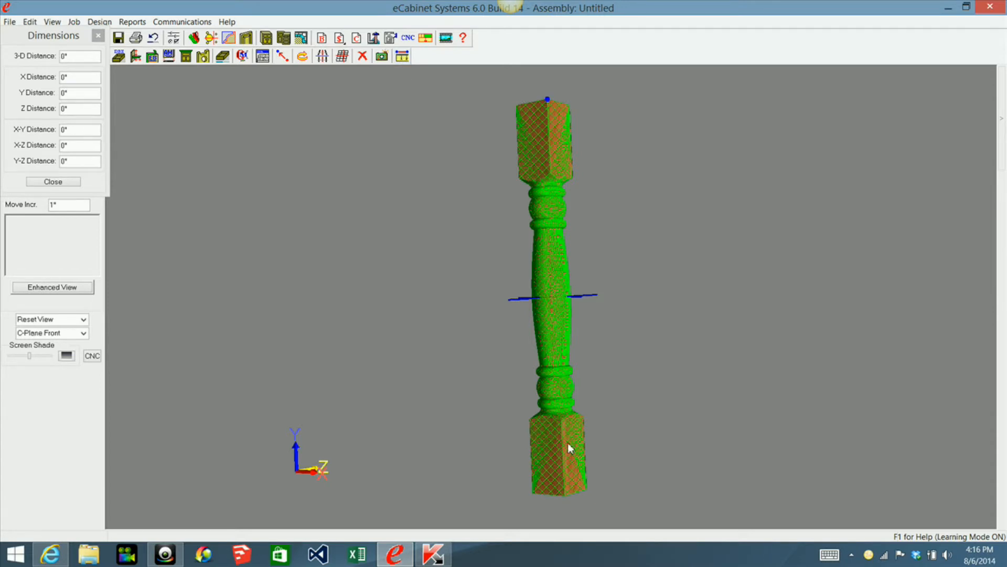
{"action": "left_click", "coordinate": [564, 496]}
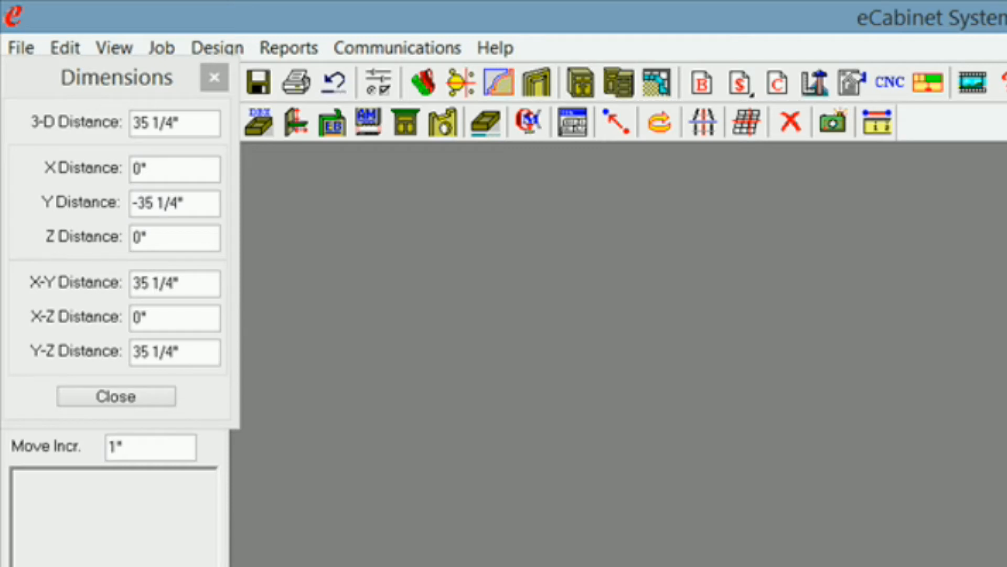
{"action": "left_click", "coordinate": [214, 78]}
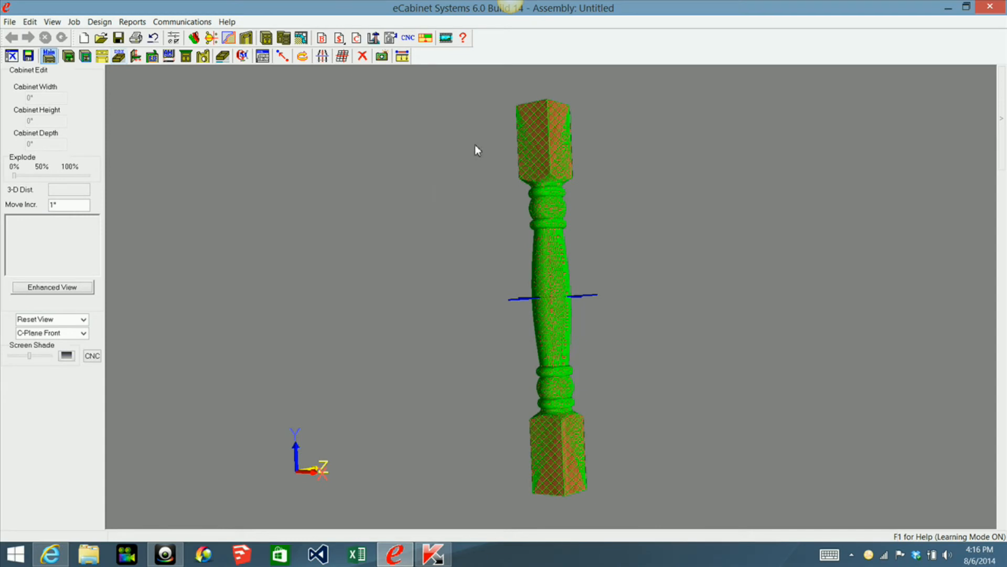
Try to scale the selected hardware leg directly in the assembly.
{"action": "right_click", "coordinate": [460, 136]}
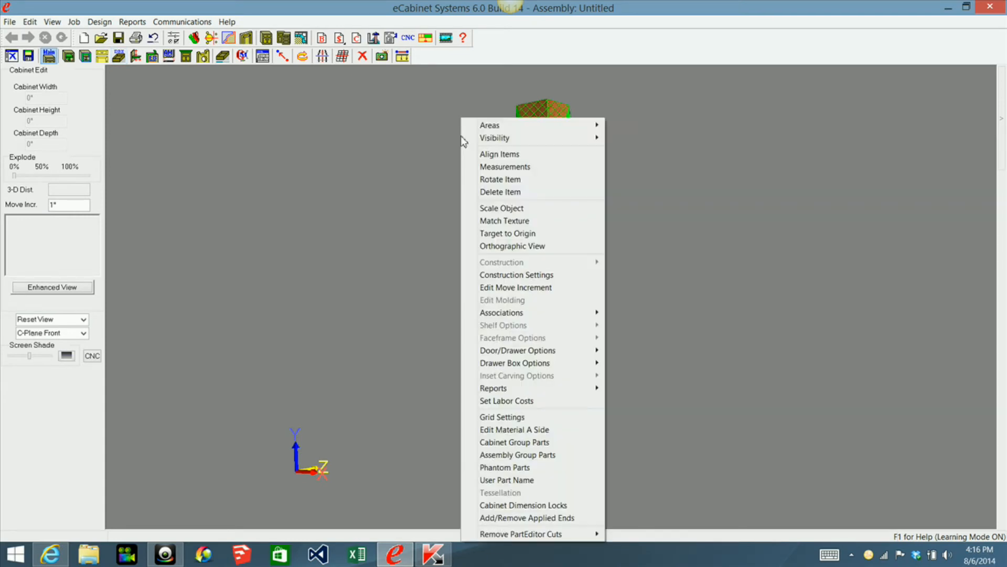
{"action": "left_click", "coordinate": [493, 208]}
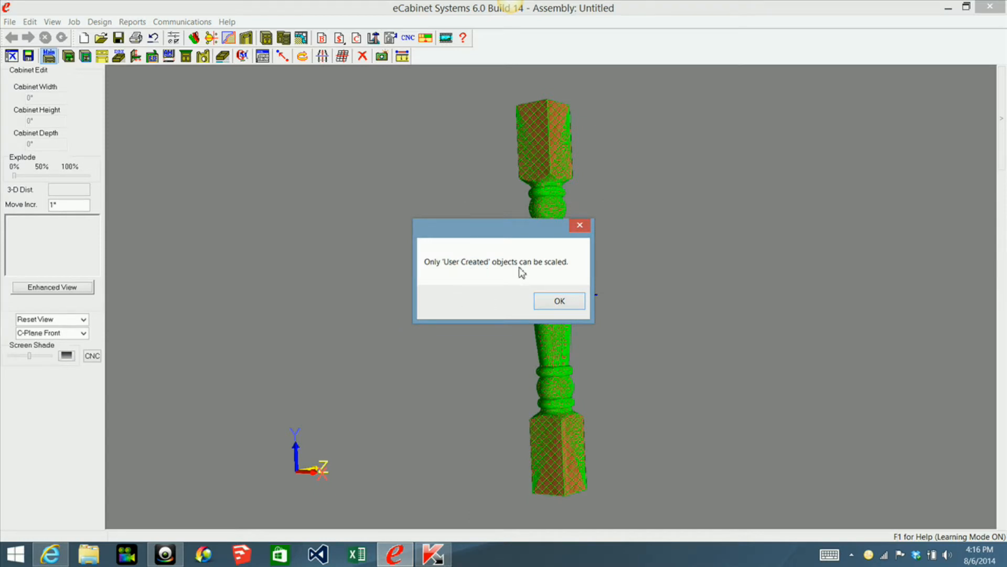
{"action": "left_click", "coordinate": [560, 301]}
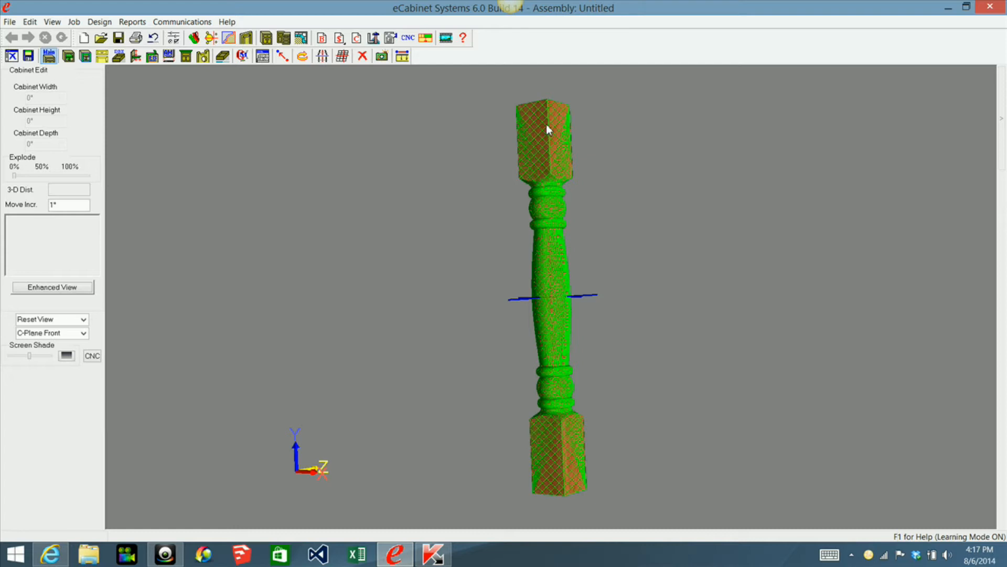
Export the selected leg as an HSF object file named LegTest in the eCabTipsDemos folder.
{"action": "left_click", "coordinate": [10, 22]}
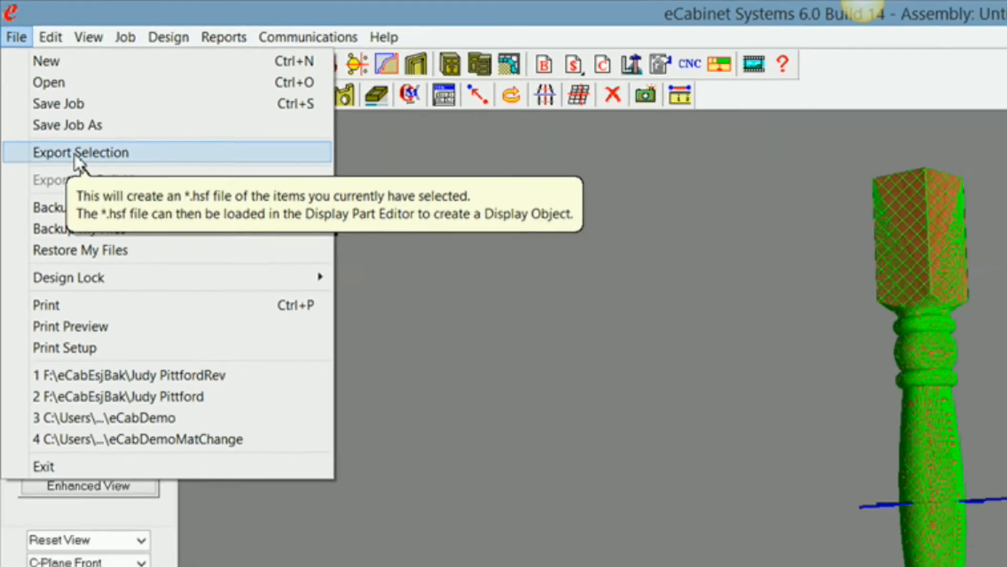
{"action": "left_click", "coordinate": [79, 153]}
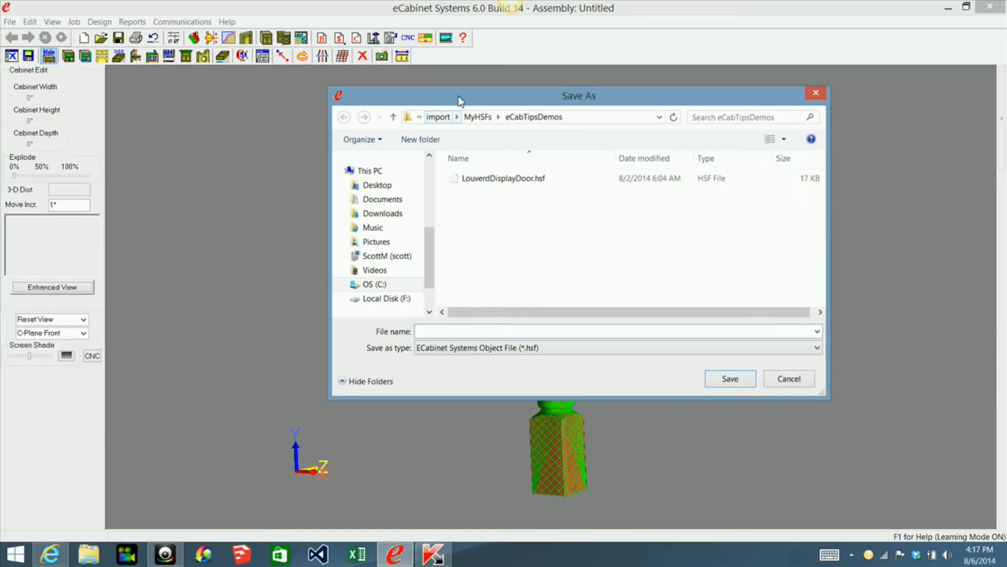
{"action": "left_click_drag", "start_coordinate": [458, 95], "coordinate": [442, 82]}
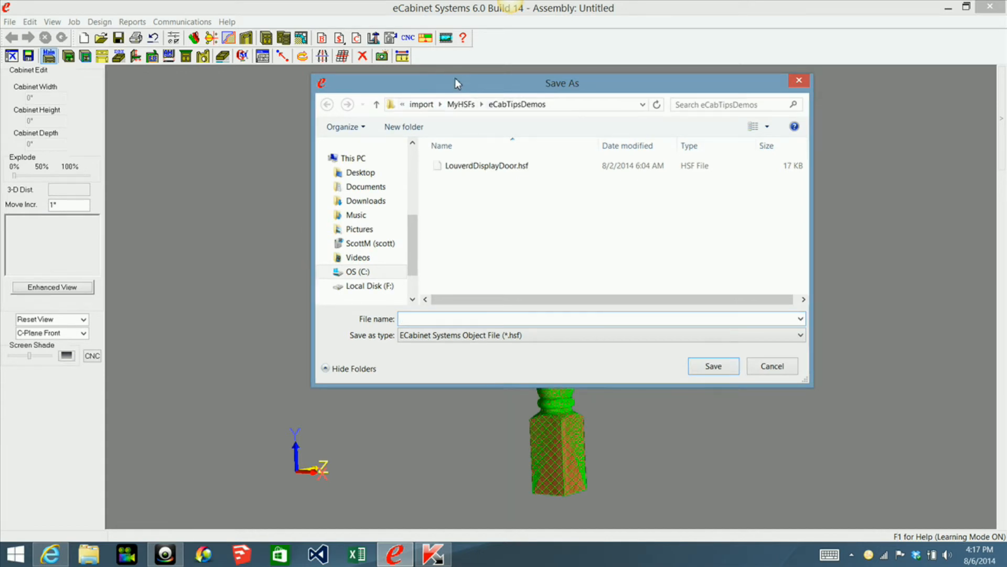
{"action": "left_click_drag", "start_coordinate": [455, 79], "coordinate": [453, 82]}
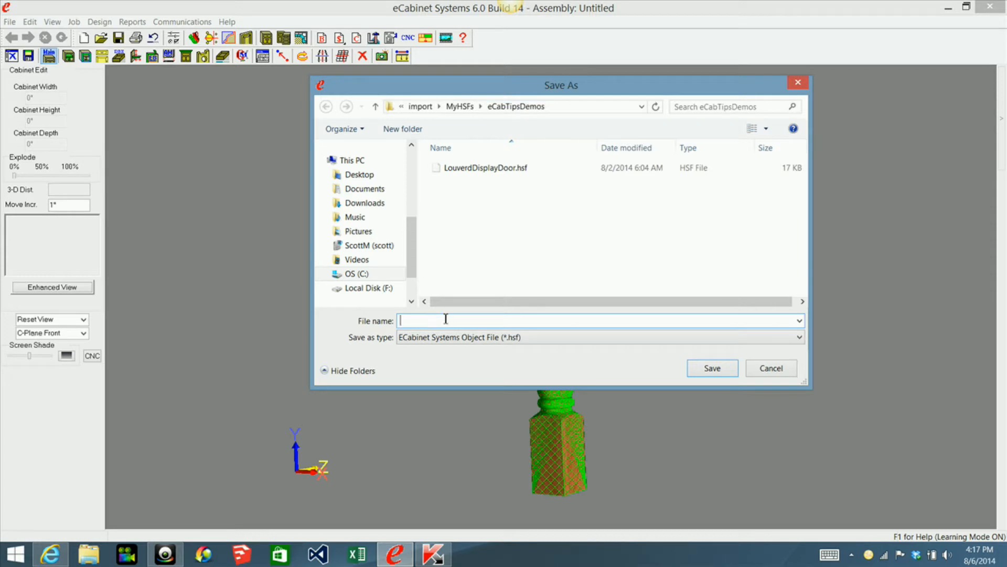
{"action": "type", "text": "LegTest"}
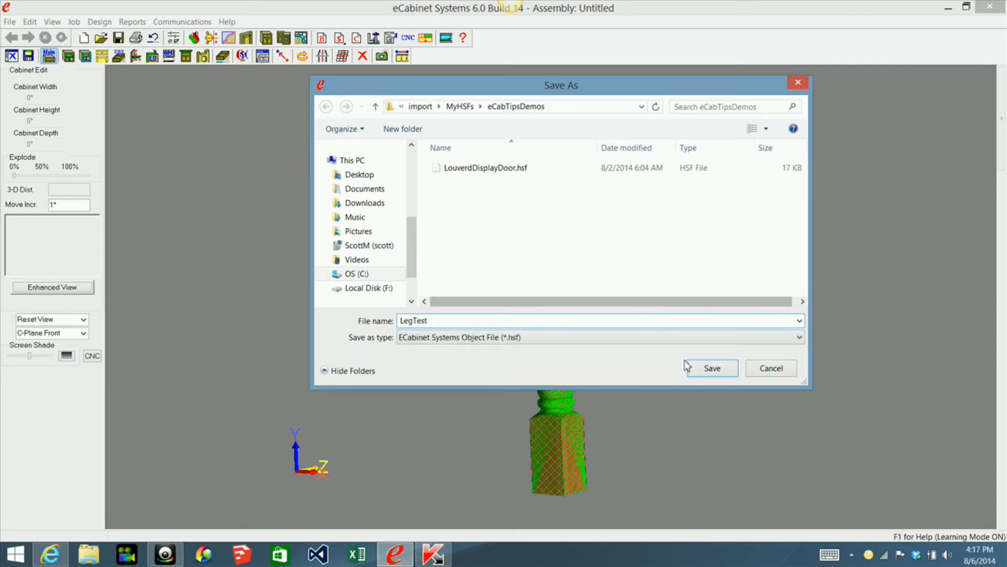
{"action": "left_click", "coordinate": [722, 370]}
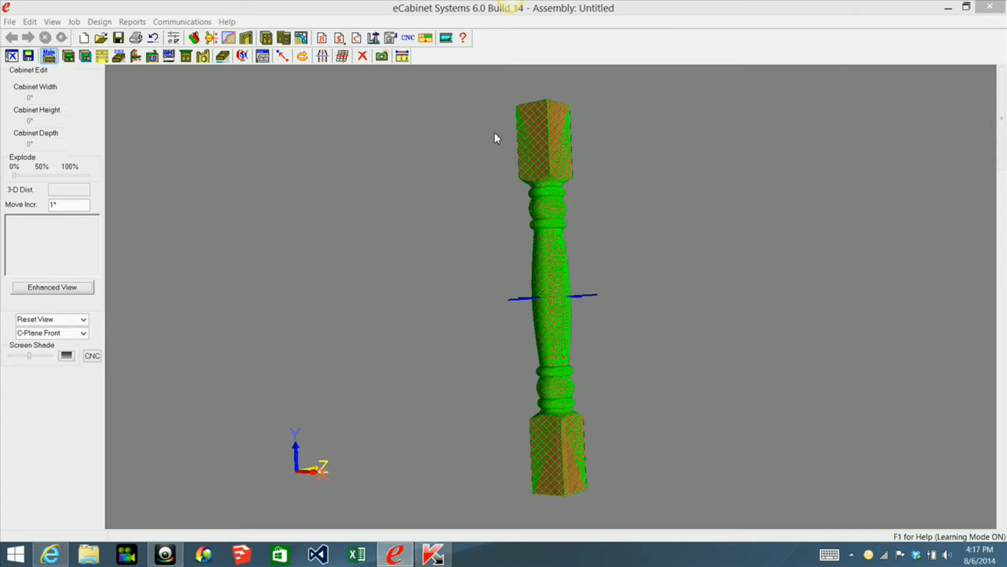
Clear the hardware leg from the assembly and place the LegTest display object instead.
{"action": "left_click", "coordinate": [12, 57]}
{"action": "left_click", "coordinate": [558, 307]}
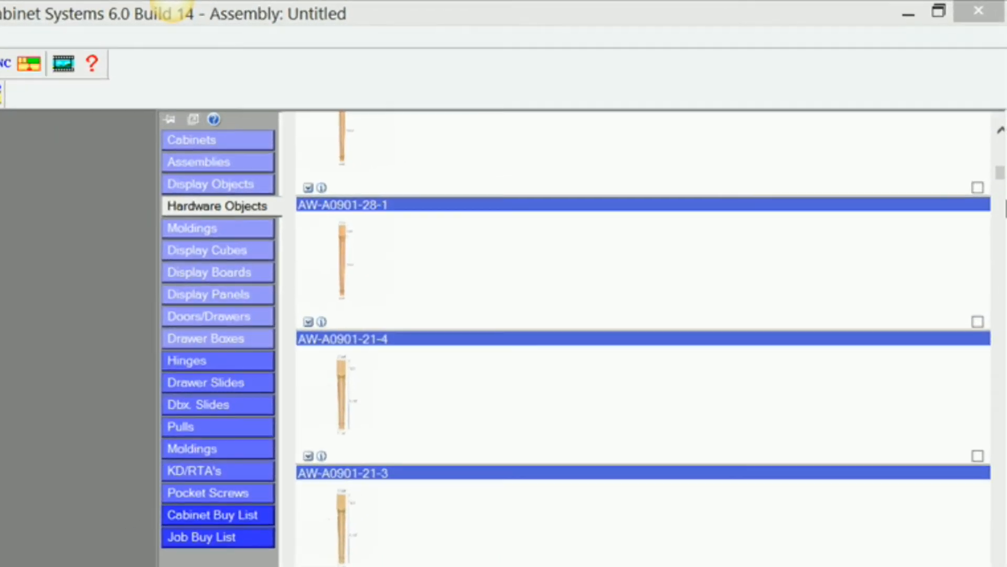
{"action": "left_click_drag", "start_coordinate": [1000, 181], "coordinate": [999, 155]}
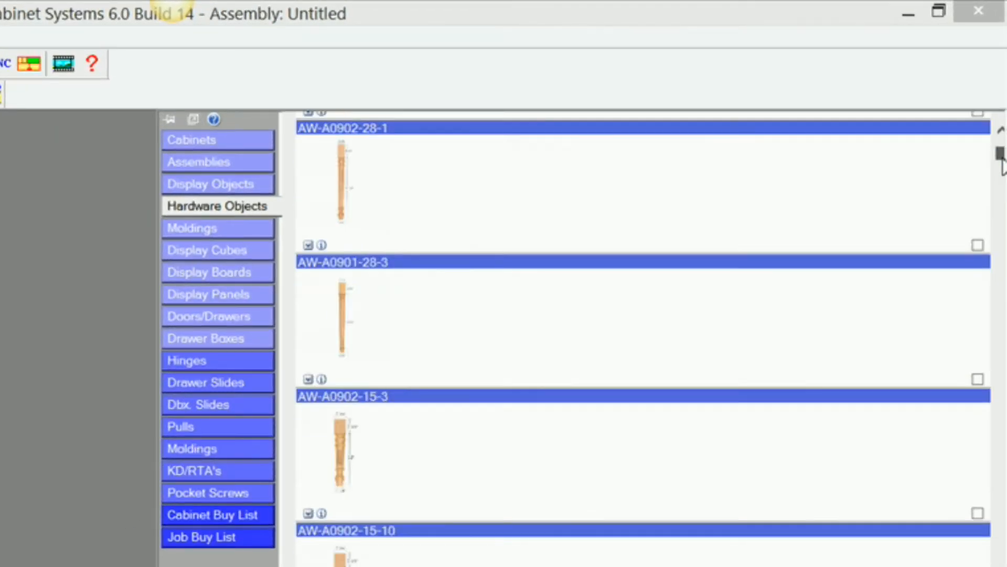
{"action": "left_click", "coordinate": [222, 185]}
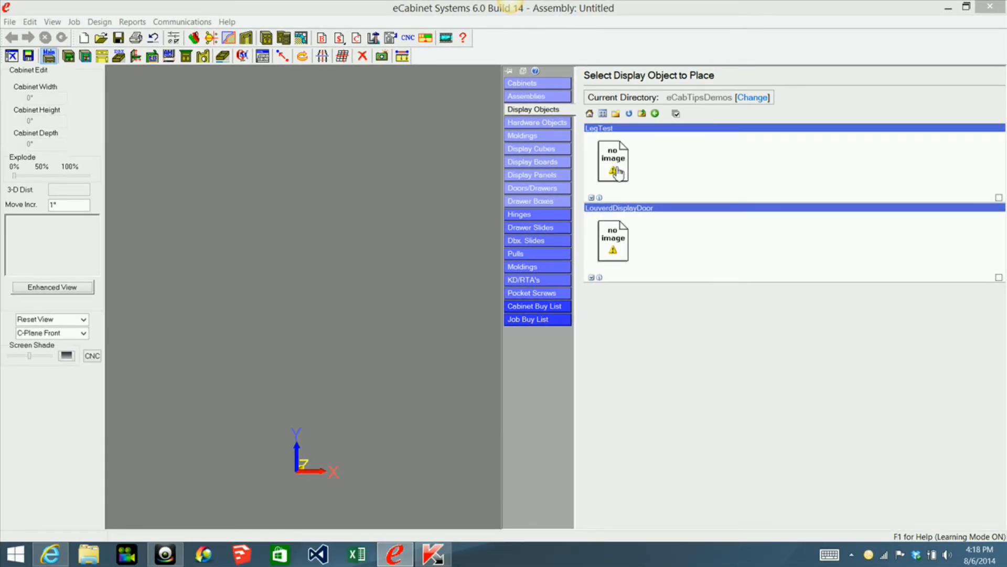
{"action": "left_click", "coordinate": [618, 172]}
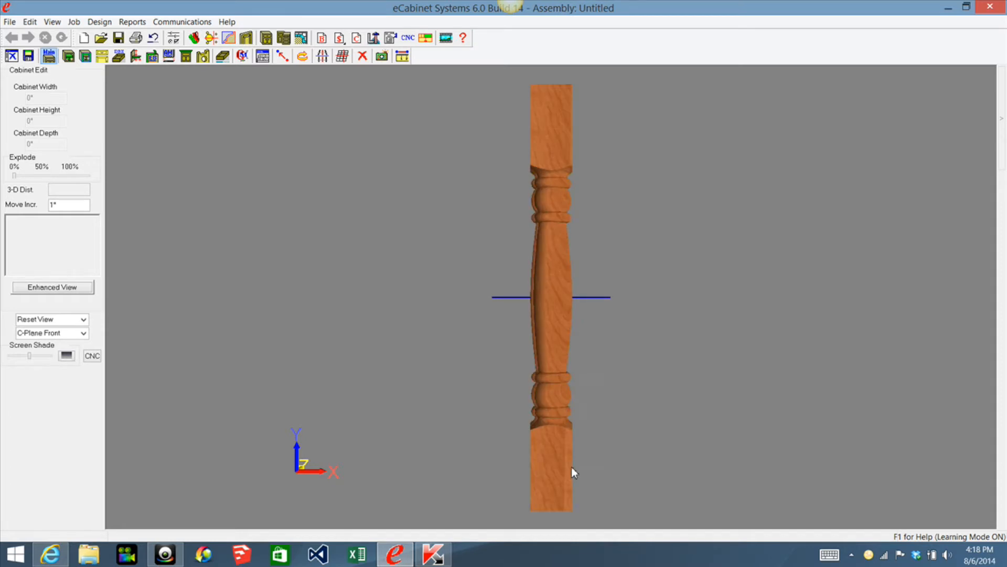
Scale the placed LegTest object to a new height of 34 1/2" without preserving the aspect ratio.
{"action": "middle_click_drag", "start_coordinate": [576, 457], "coordinate": [608, 428]}
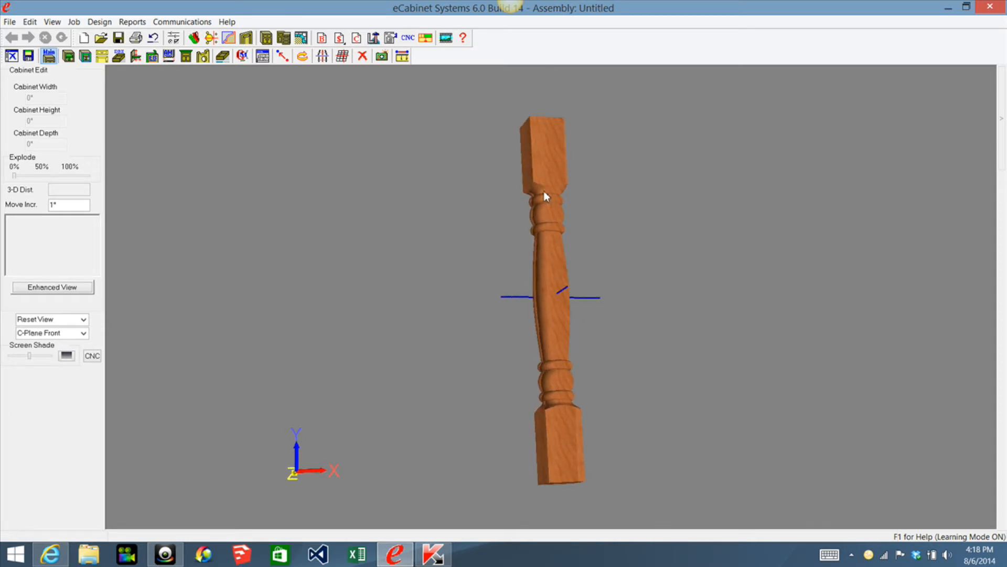
{"action": "right_click", "coordinate": [537, 134]}
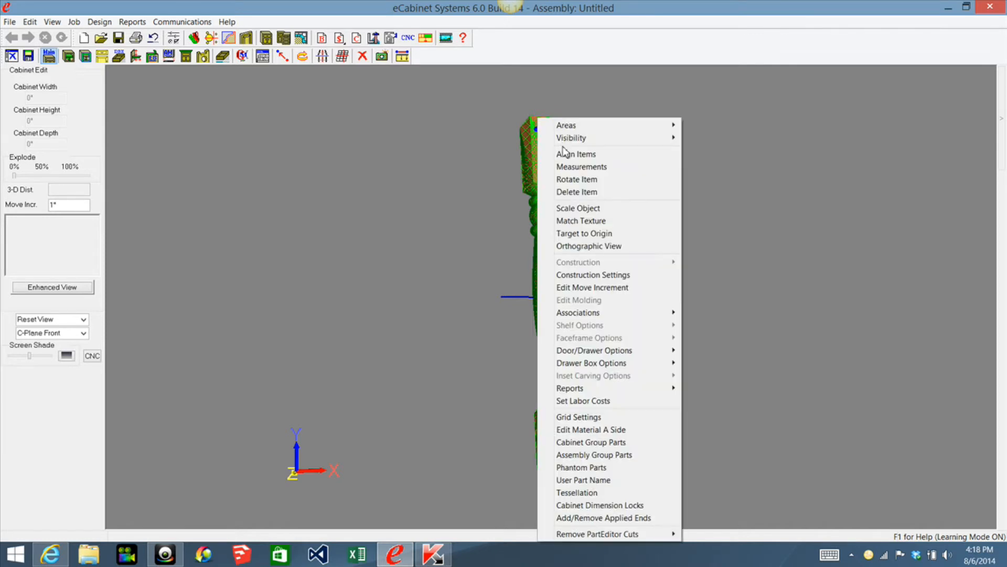
{"action": "left_click", "coordinate": [587, 209]}
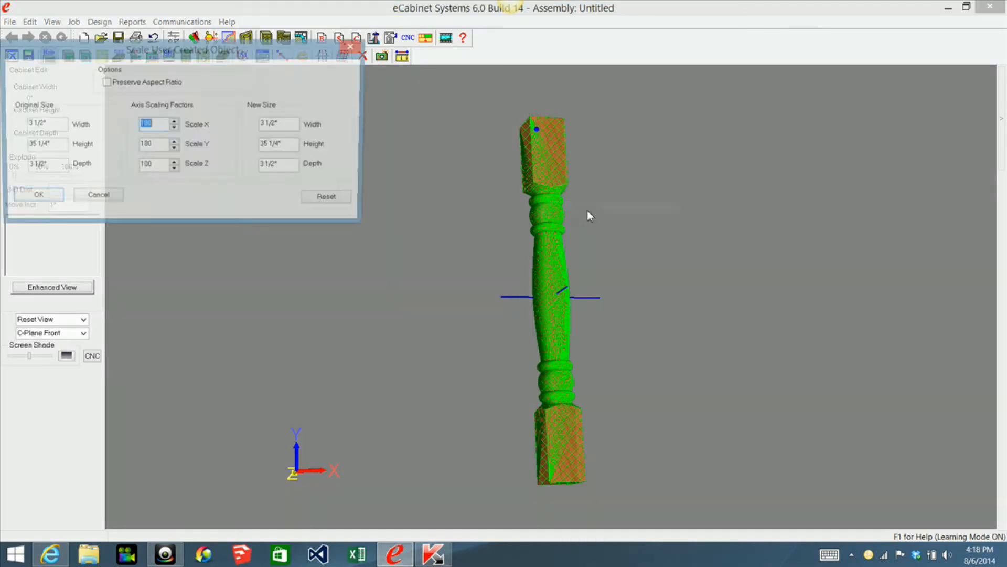
{"action": "left_click_drag", "start_coordinate": [157, 53], "coordinate": [266, 52]}
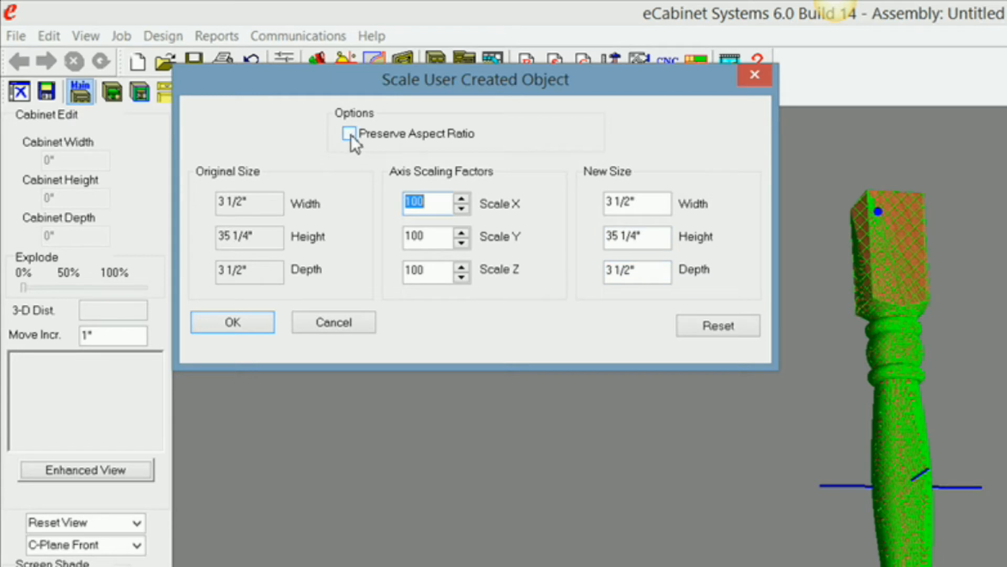
{"action": "mouse_move", "coordinate": [351, 135]}
{"action": "left_click", "coordinate": [637, 233]}
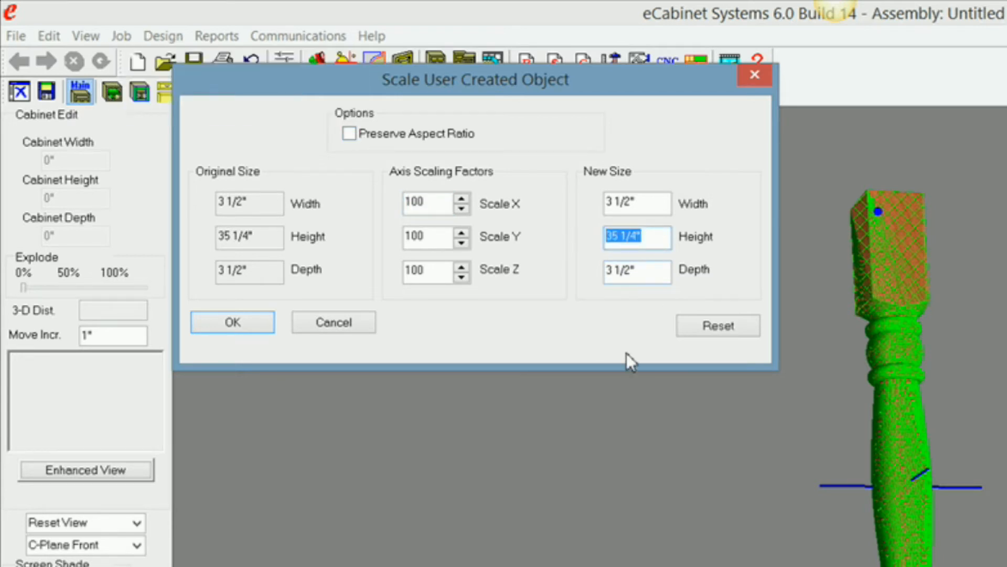
{"action": "type", "text": "34 1"}
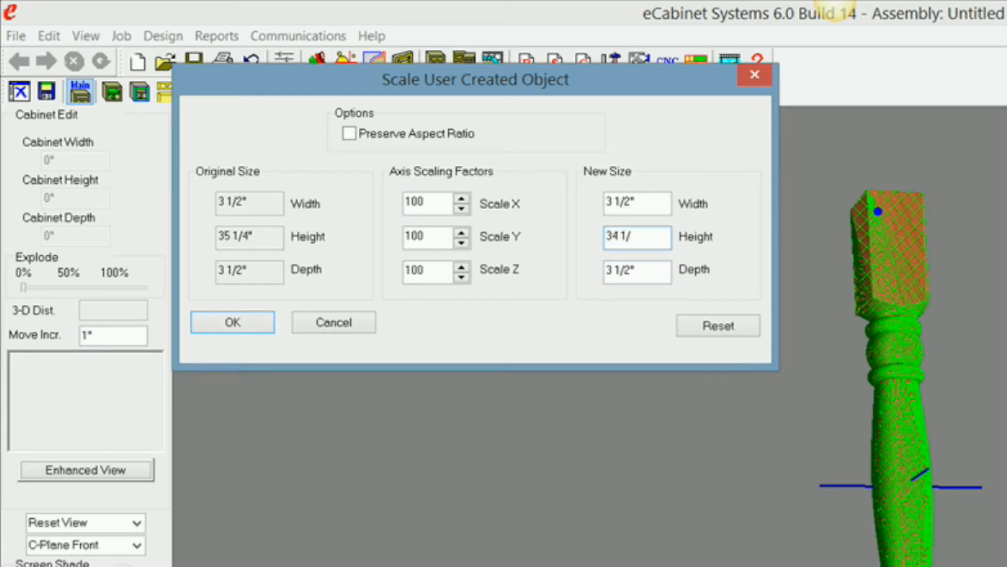
{"action": "type", "text": "/2\""}
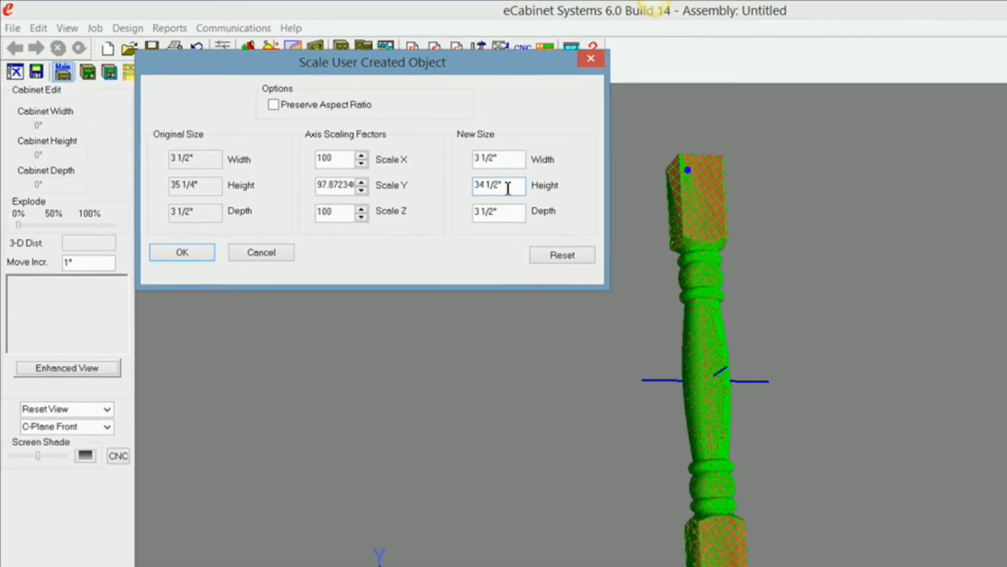
Set the leg's new height to 96" and apply the scaling.
{"action": "double_click", "coordinate": [574, 212]}
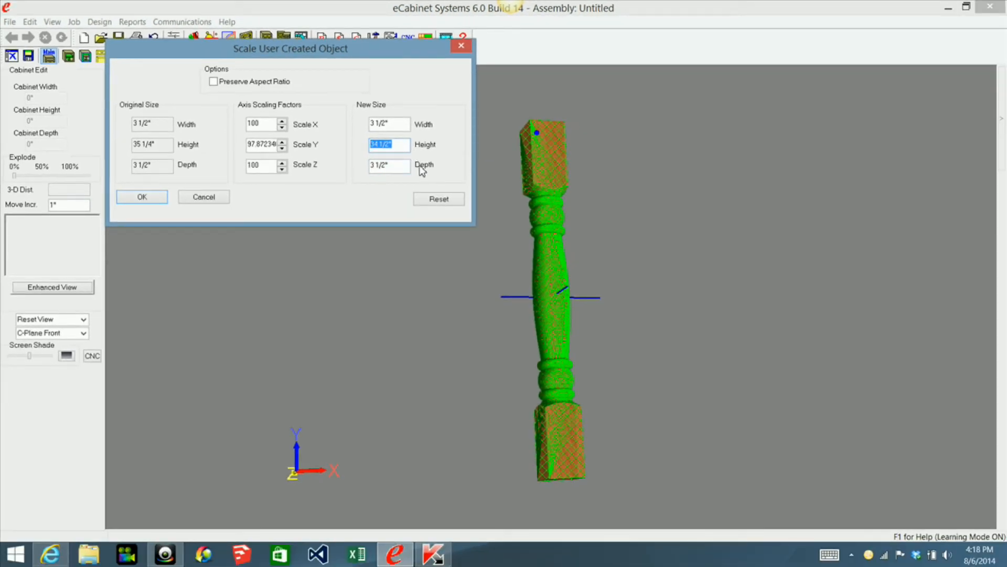
{"action": "mouse_move", "coordinate": [422, 171]}
{"action": "type", "text": "96"}
{"action": "key", "text": "Return"}
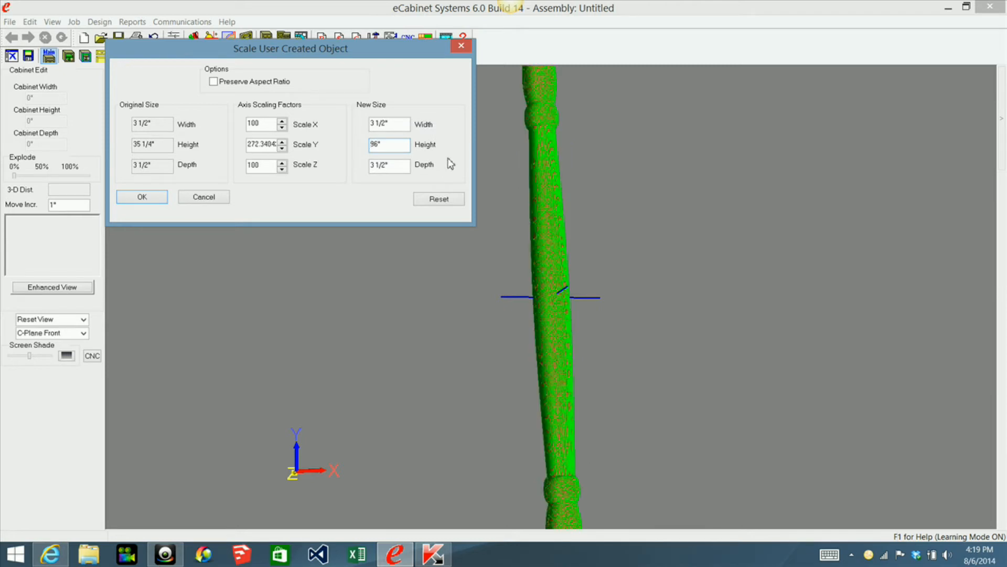
{"action": "left_click", "coordinate": [152, 197]}
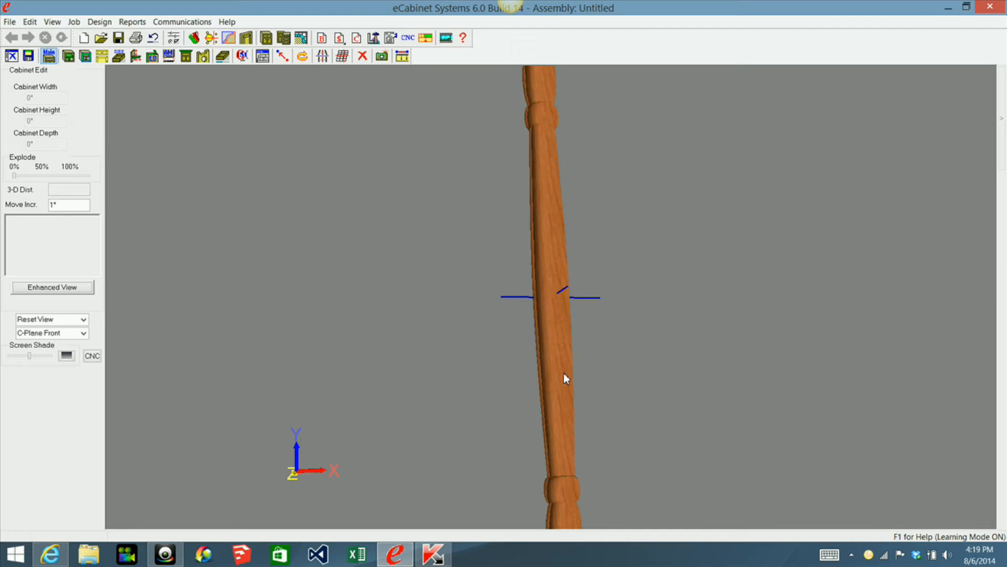
Scale the leg object to a new height of 34 1/2" and deselect it.
{"action": "middle_click_drag", "start_coordinate": [573, 427], "coordinate": [782, 340]}
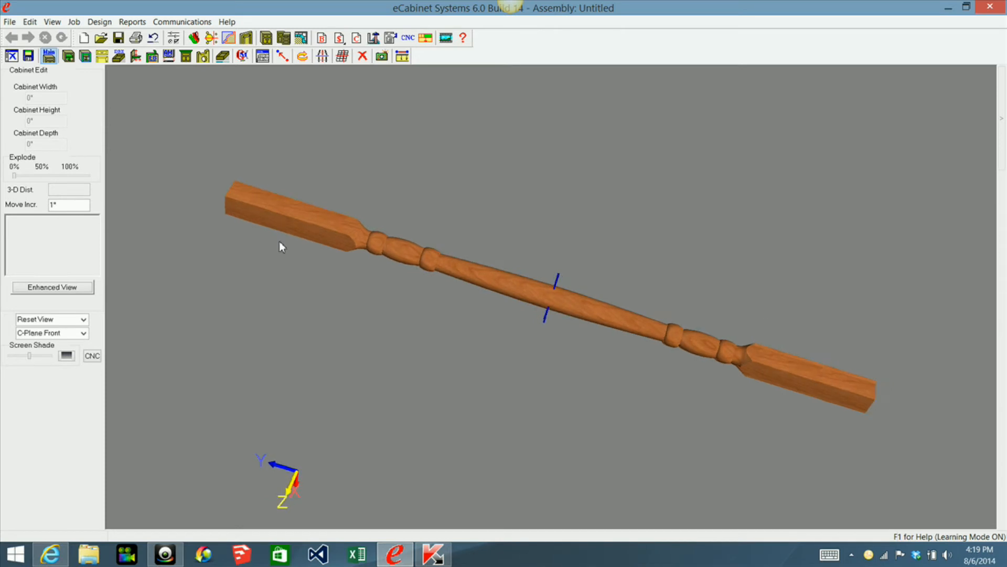
{"action": "middle_click_drag", "start_coordinate": [792, 397], "coordinate": [600, 237]}
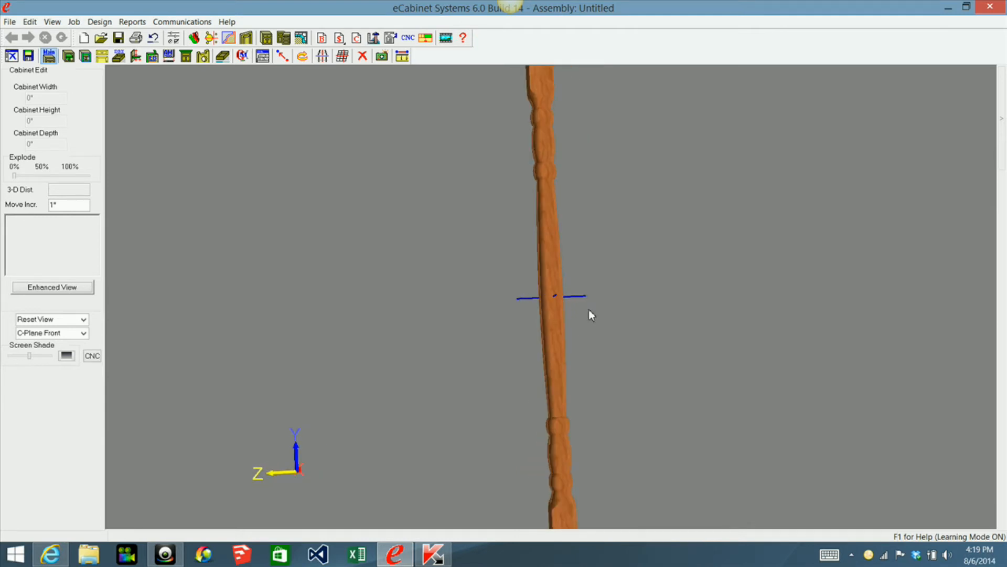
{"action": "middle_click_drag", "start_coordinate": [589, 313], "coordinate": [577, 294]}
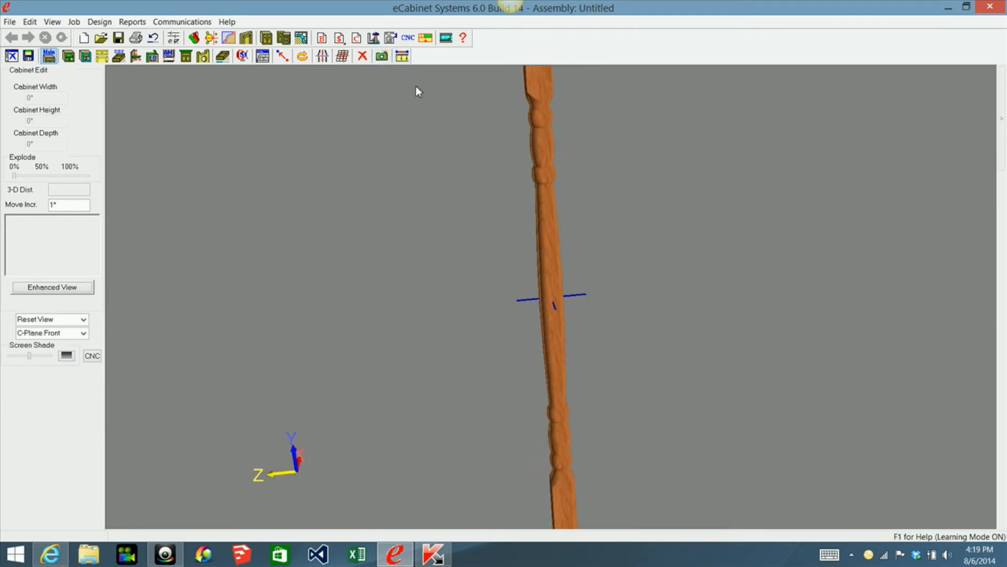
{"action": "left_click", "coordinate": [542, 92]}
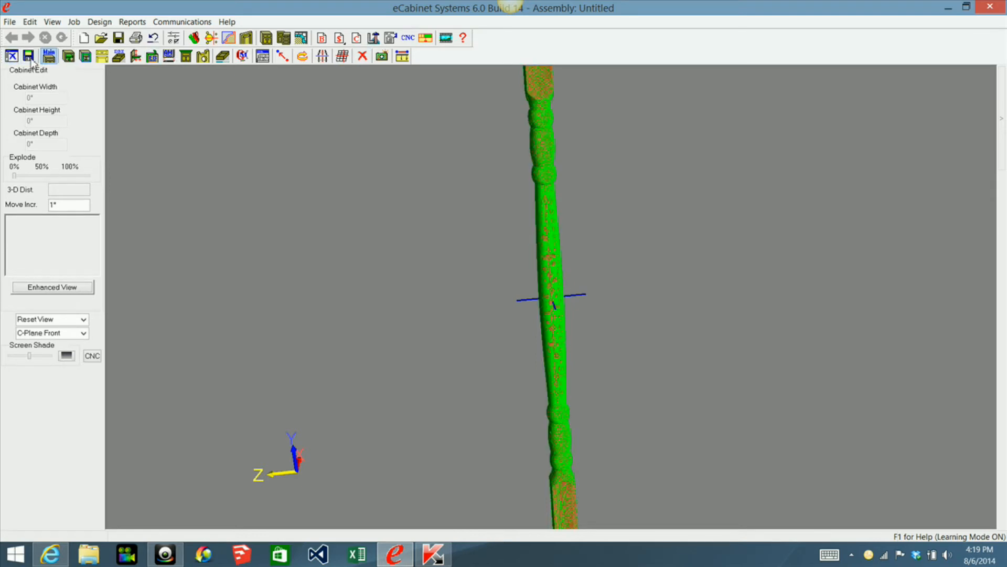
{"action": "right_click", "coordinate": [478, 127]}
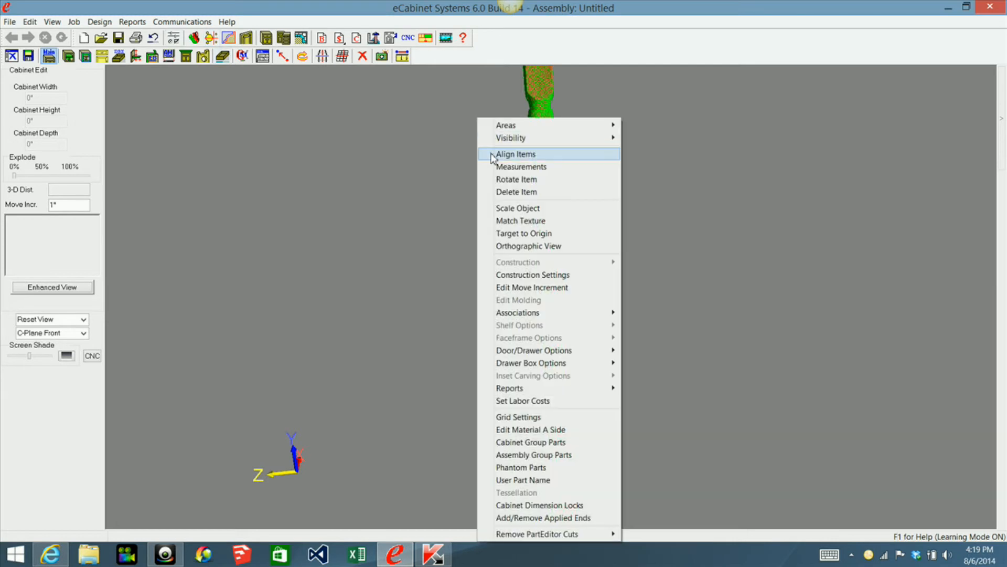
{"action": "left_click", "coordinate": [516, 208]}
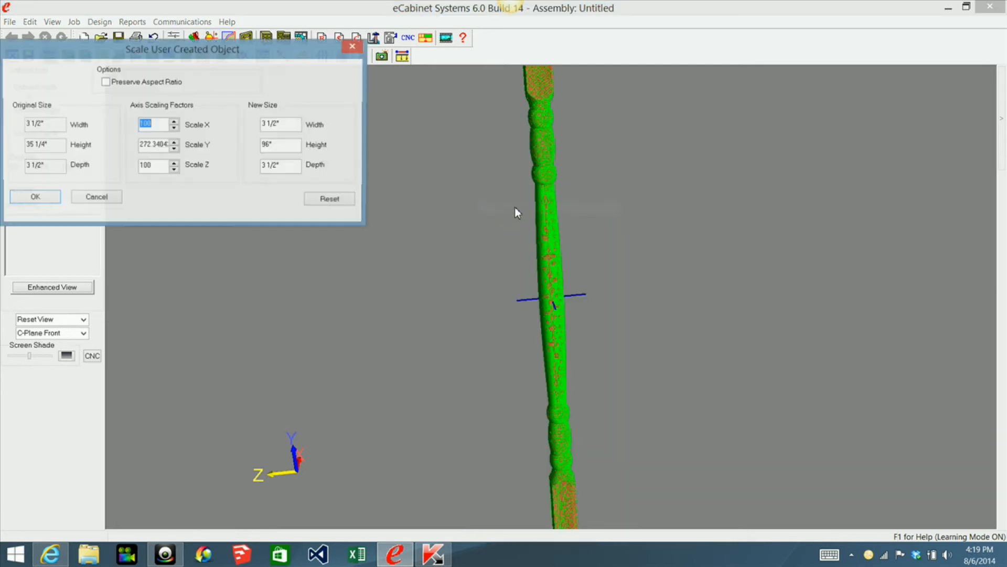
{"action": "double_click", "coordinate": [283, 145]}
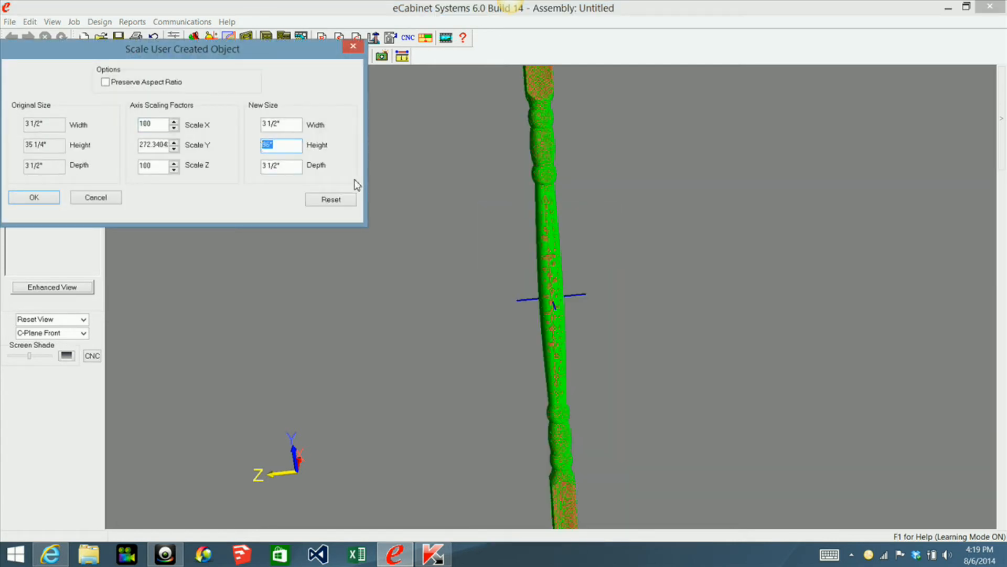
{"action": "type", "text": "34 1/2"}
{"action": "key", "text": "Return"}
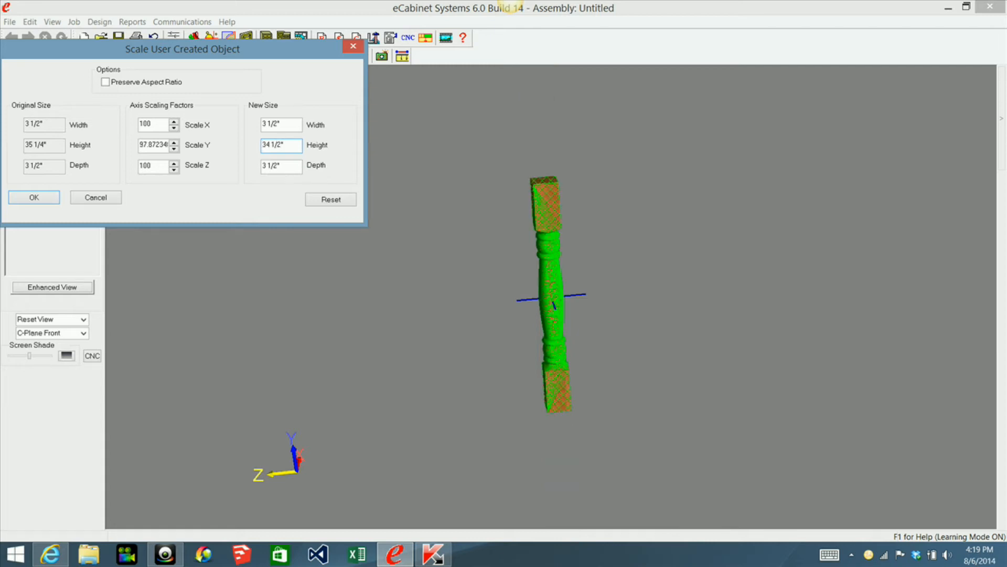
{"action": "left_click", "coordinate": [37, 198]}
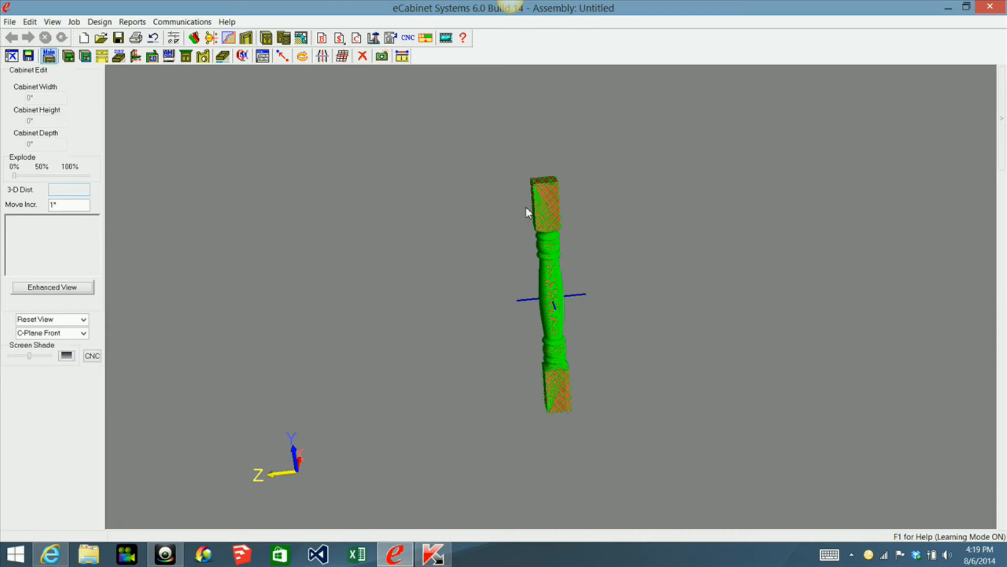
{"action": "left_click", "coordinate": [448, 69]}
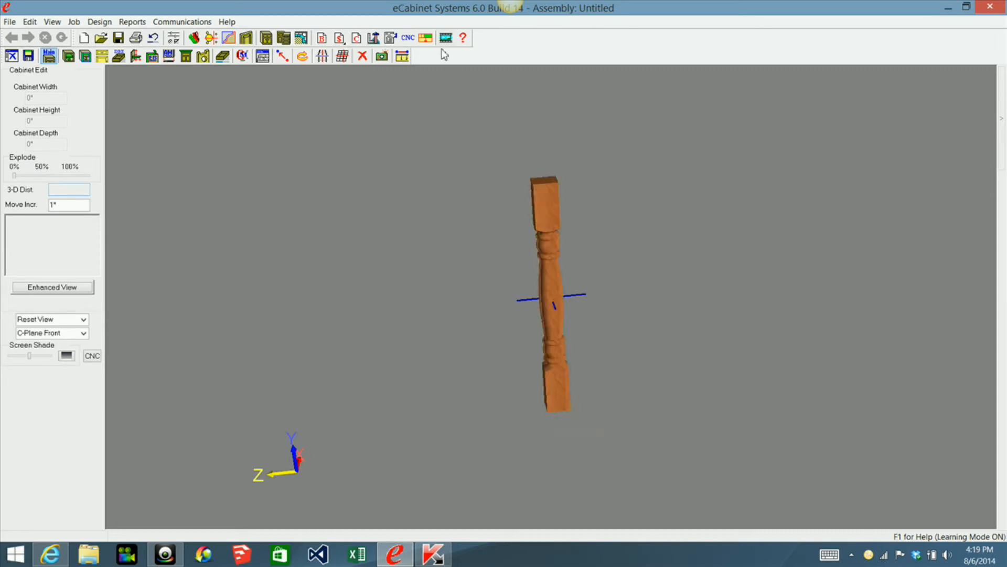
Measure the leg's height between matching corners of its lower and upper ends.
{"action": "key", "text": "Home"}
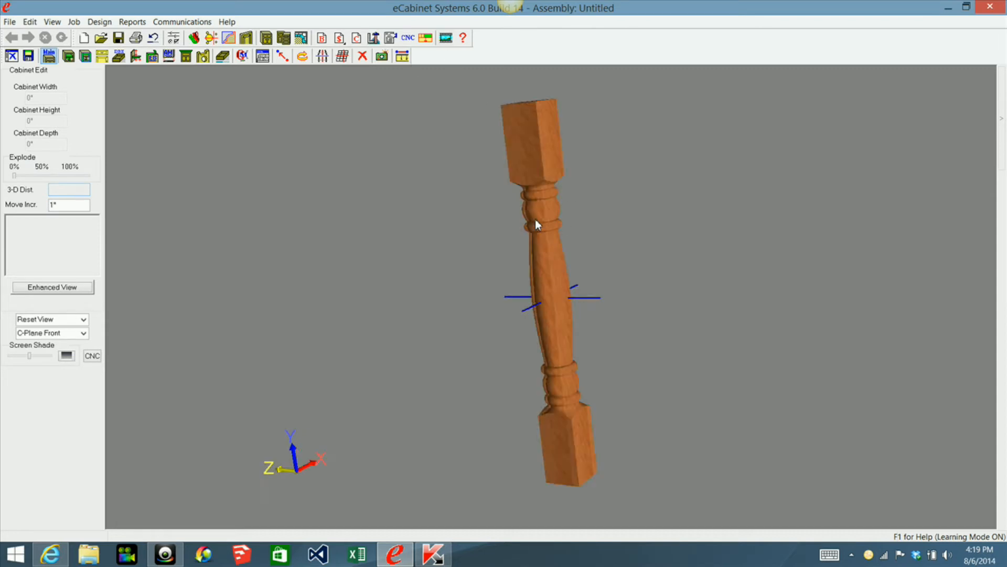
{"action": "middle_click_drag", "start_coordinate": [572, 299], "coordinate": [517, 329]}
{"action": "left_click", "coordinate": [402, 56]}
{"action": "left_click", "coordinate": [560, 111]}
{"action": "left_click", "coordinate": [561, 113]}
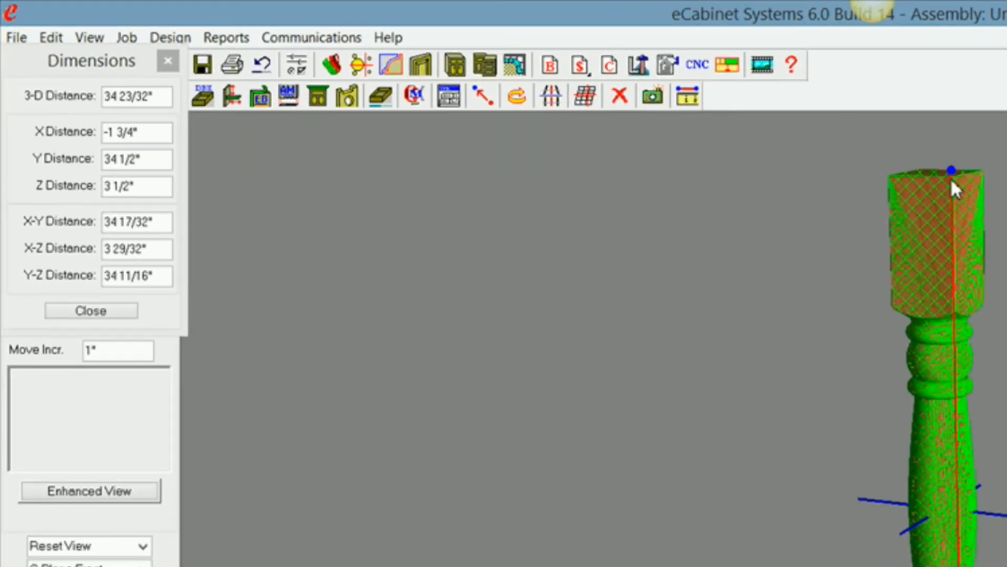
{"action": "left_click", "coordinate": [953, 178]}
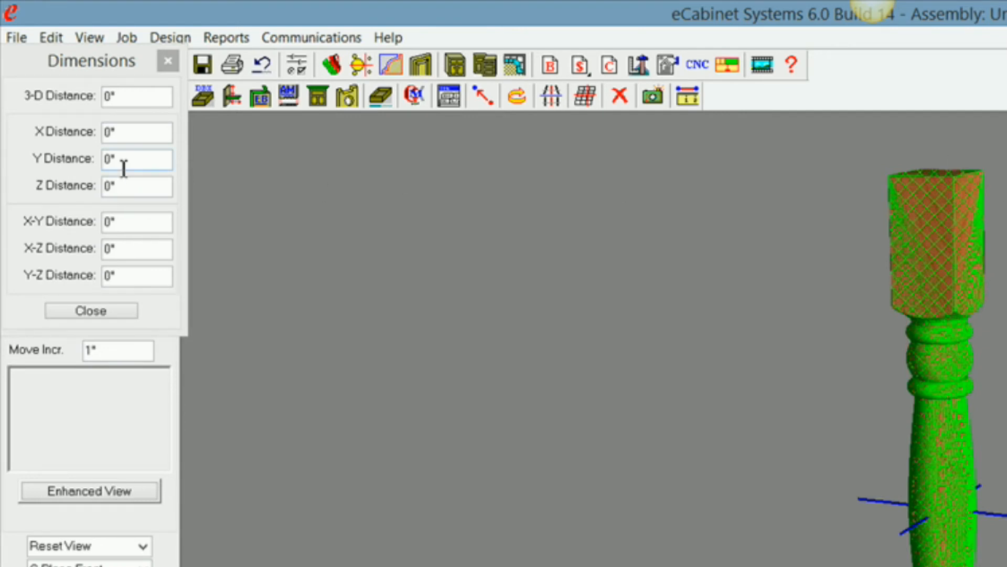
{"action": "mouse_move", "coordinate": [953, 184]}
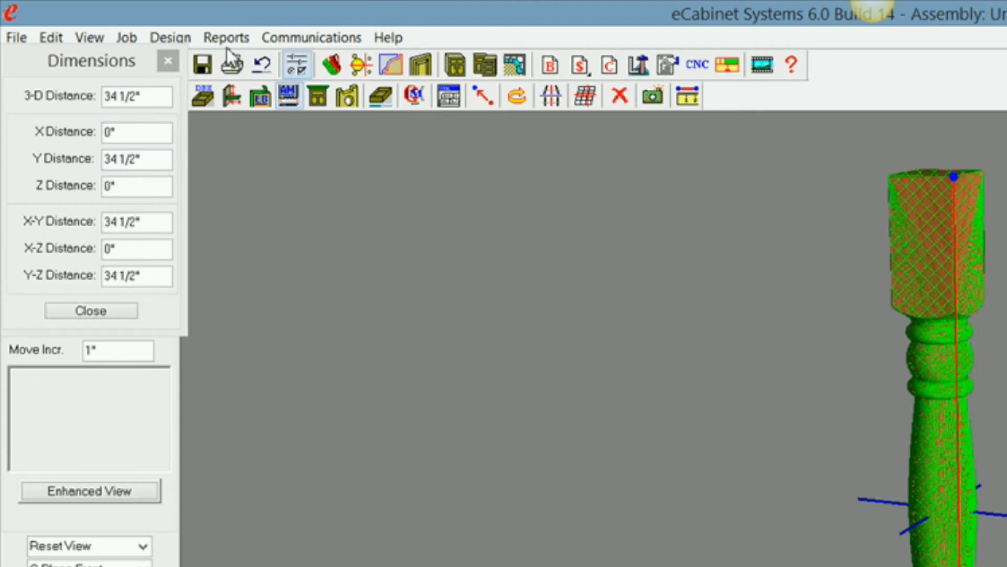
{"action": "left_click", "coordinate": [168, 61]}
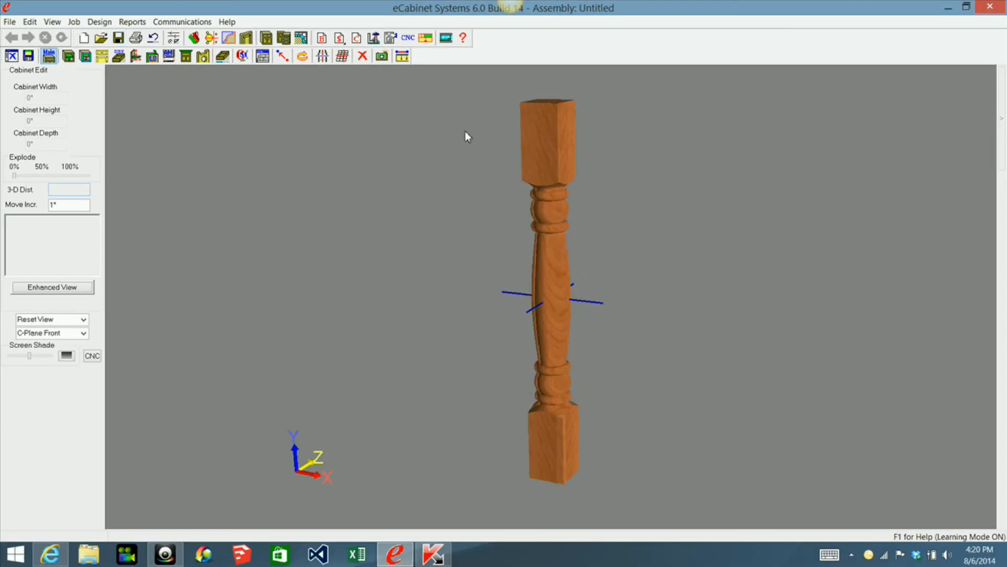
Start the assembly over, discarding the unsaved leg.
{"action": "left_click", "coordinate": [1001, 122]}
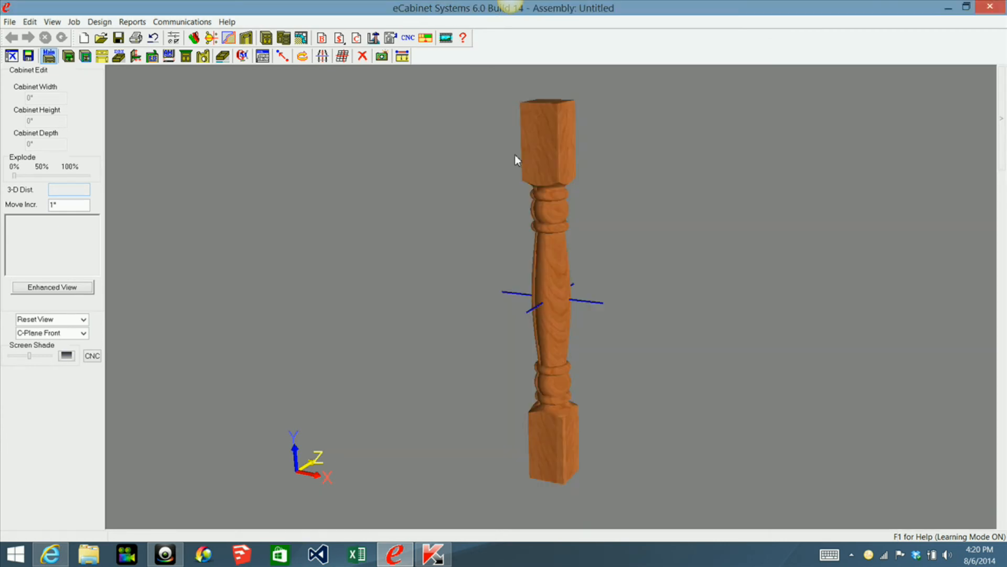
{"action": "left_click", "coordinate": [12, 56]}
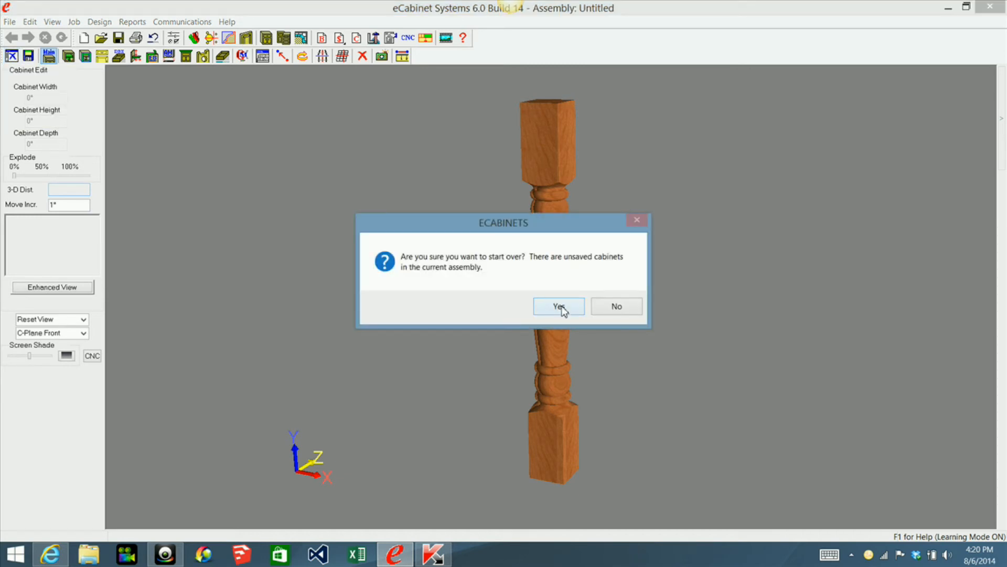
{"action": "left_click", "coordinate": [567, 309]}
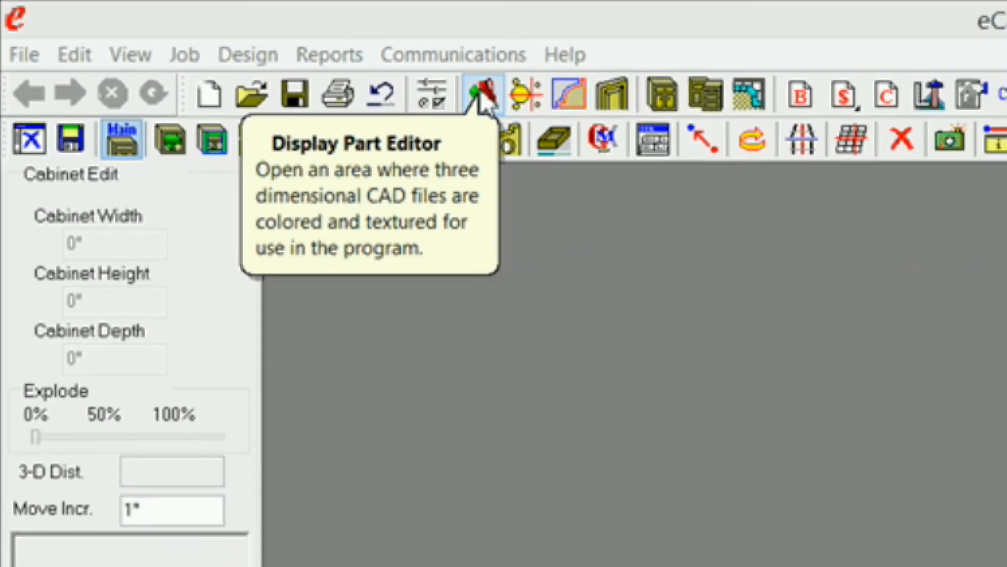
Load LegTest.hsf from the eCabTipsDemos folder into the Display Part Editor.
{"action": "left_click", "coordinate": [545, 109]}
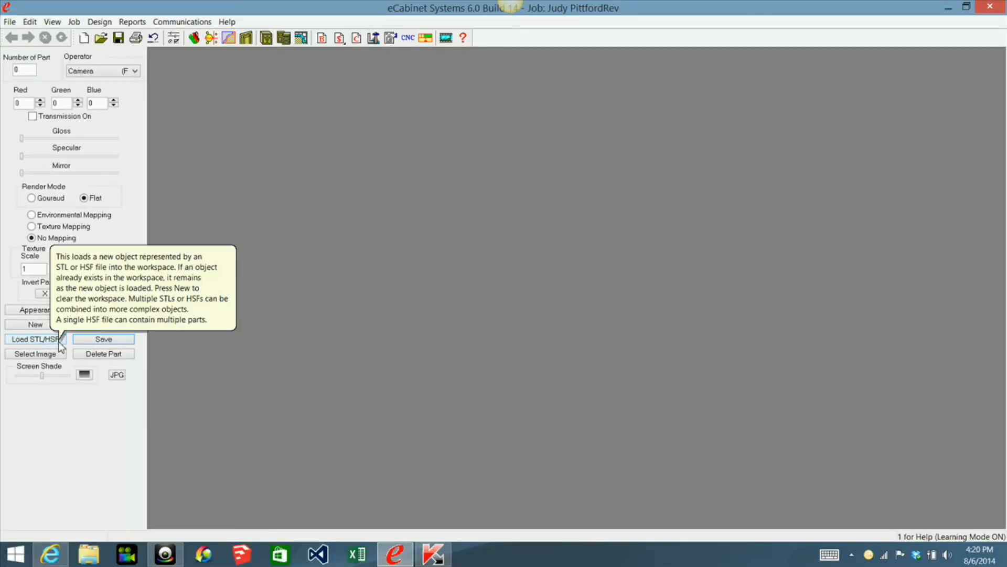
{"action": "left_click", "coordinate": [59, 343]}
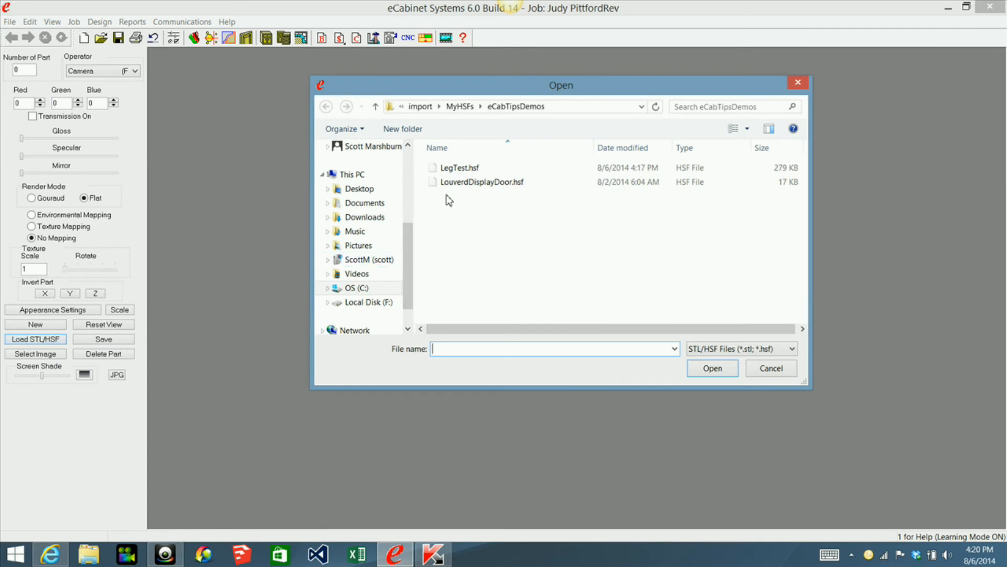
{"action": "left_click", "coordinate": [460, 172]}
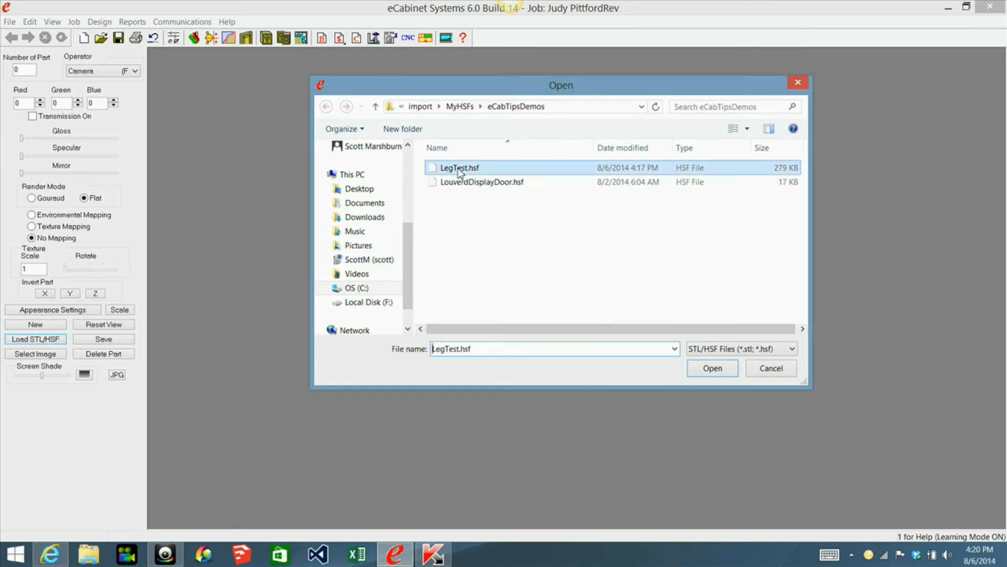
{"action": "left_click", "coordinate": [713, 369]}
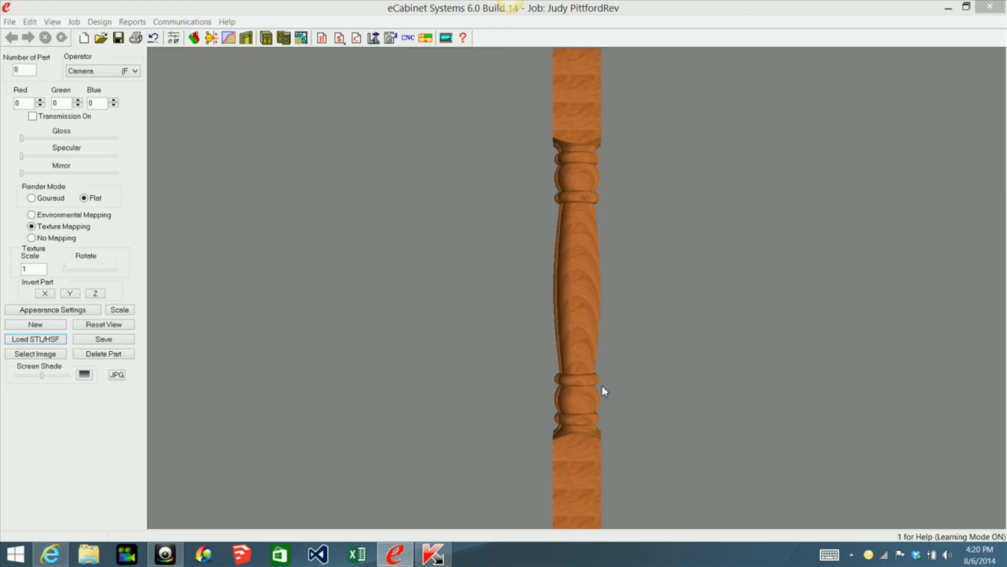
Set the leg's texture scale to 5 and rotate the texture slightly.
{"action": "mouse_move", "coordinate": [586, 424]}
{"action": "left_mouse_down"}
{"action": "mouse_move", "coordinate": [600, 408]}
{"action": "mouse_move", "coordinate": [672, 397]}
{"action": "mouse_move", "coordinate": [707, 370]}
{"action": "mouse_move", "coordinate": [691, 412]}
{"action": "mouse_move", "coordinate": [641, 403]}
{"action": "mouse_move", "coordinate": [627, 419]}
{"action": "mouse_move", "coordinate": [619, 389]}
{"action": "mouse_move", "coordinate": [624, 467]}
{"action": "mouse_move", "coordinate": [604, 472]}
{"action": "mouse_move", "coordinate": [622, 482]}
{"action": "mouse_move", "coordinate": [624, 405]}
{"action": "mouse_move", "coordinate": [654, 402]}
{"action": "mouse_move", "coordinate": [627, 429]}
{"action": "mouse_move", "coordinate": [623, 449]}
{"action": "mouse_move", "coordinate": [591, 396]}
{"action": "mouse_move", "coordinate": [600, 418]}
{"action": "mouse_move", "coordinate": [584, 442]}
{"action": "left_mouse_up"}
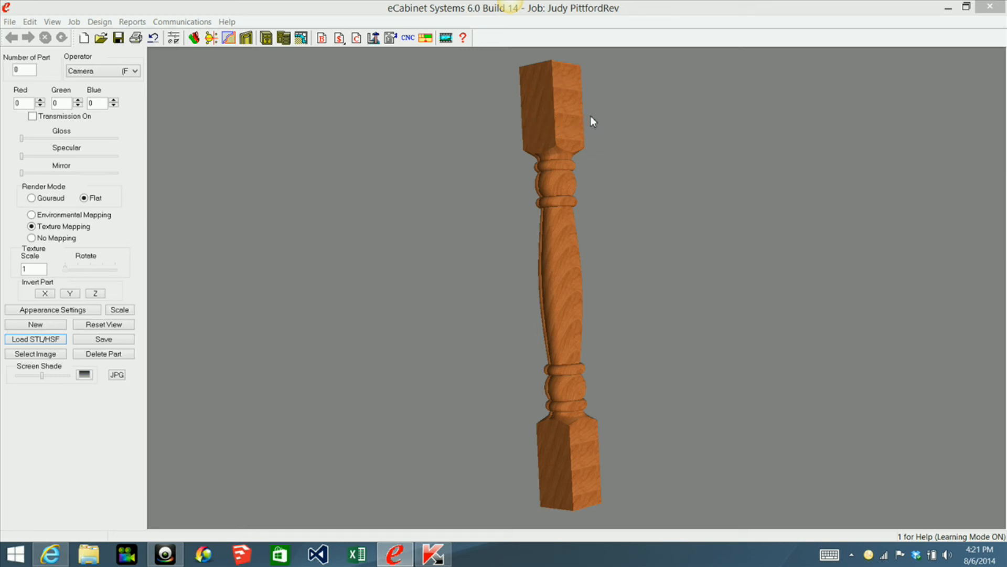
{"action": "double_click", "coordinate": [26, 268]}
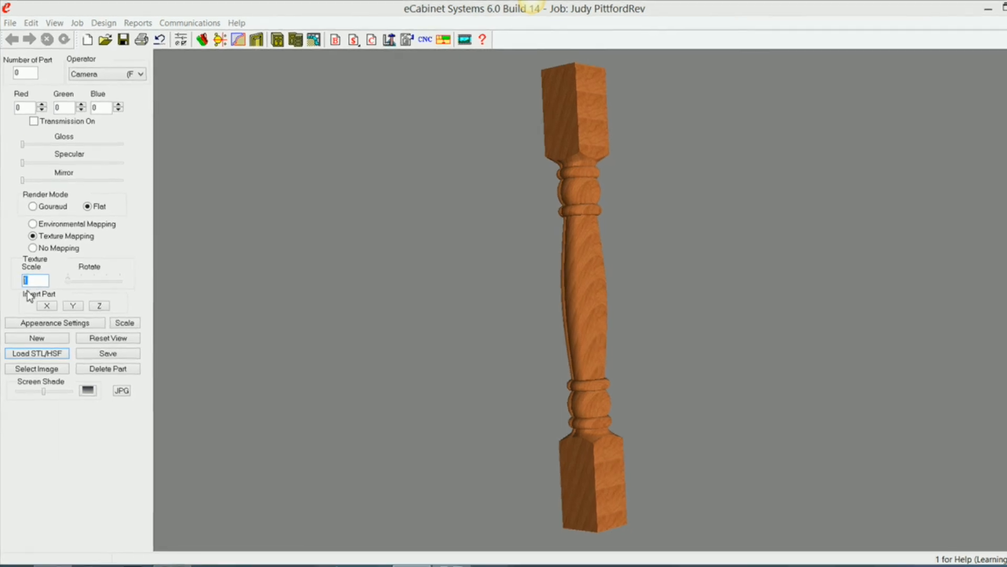
{"action": "mouse_move", "coordinate": [29, 297]}
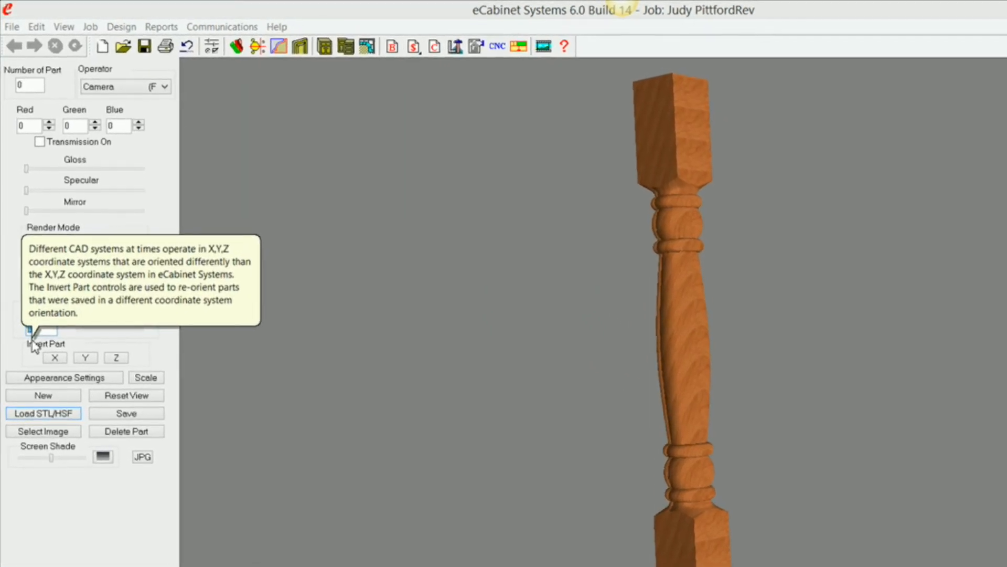
{"action": "type", "text": "5"}
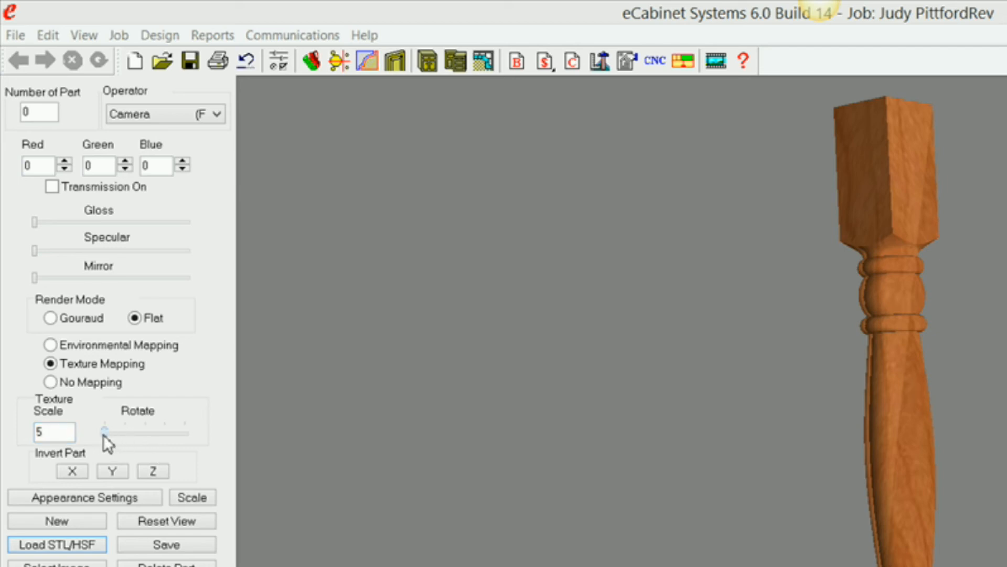
{"action": "mouse_move", "coordinate": [109, 437]}
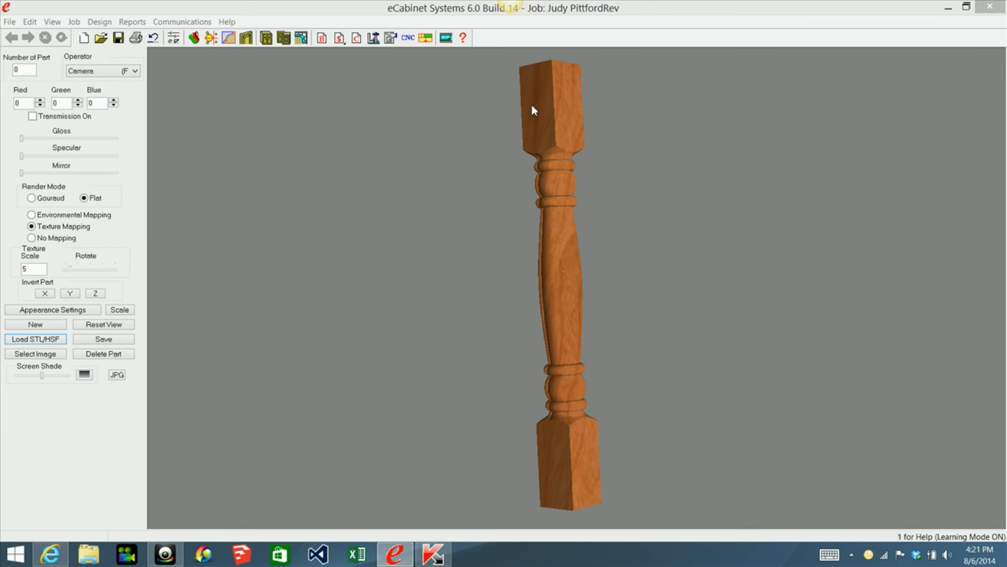
Save the retextured part as LegTest in the myhsfs\eCabTipsDemos directory, overwriting the existing file.
{"action": "left_click", "coordinate": [109, 340]}
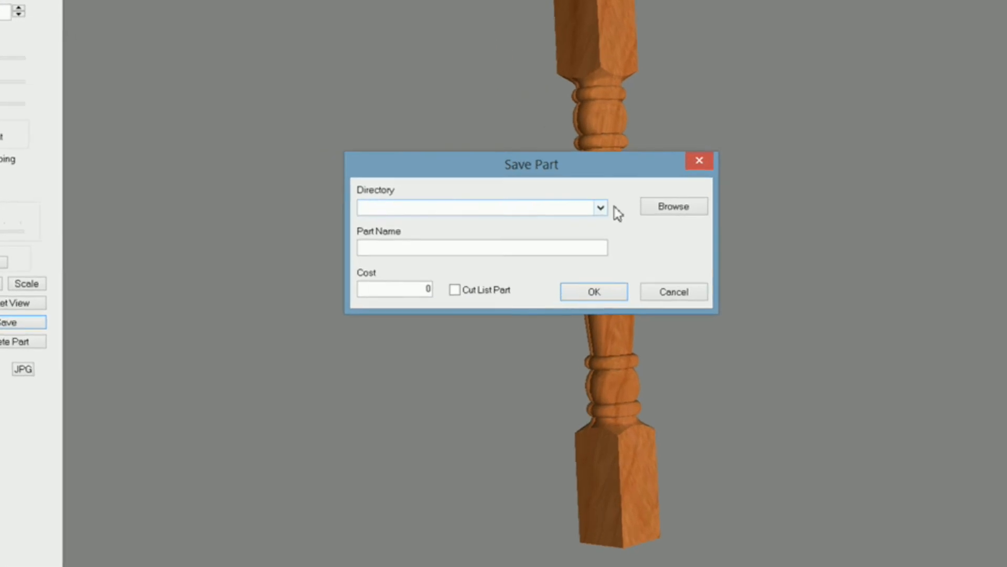
{"action": "left_click", "coordinate": [664, 207]}
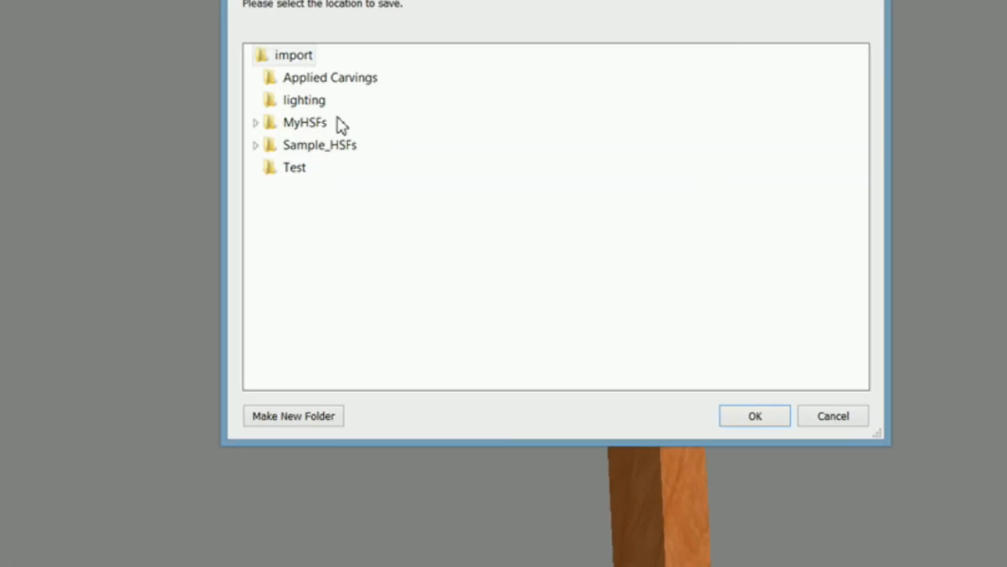
{"action": "double_click", "coordinate": [312, 125]}
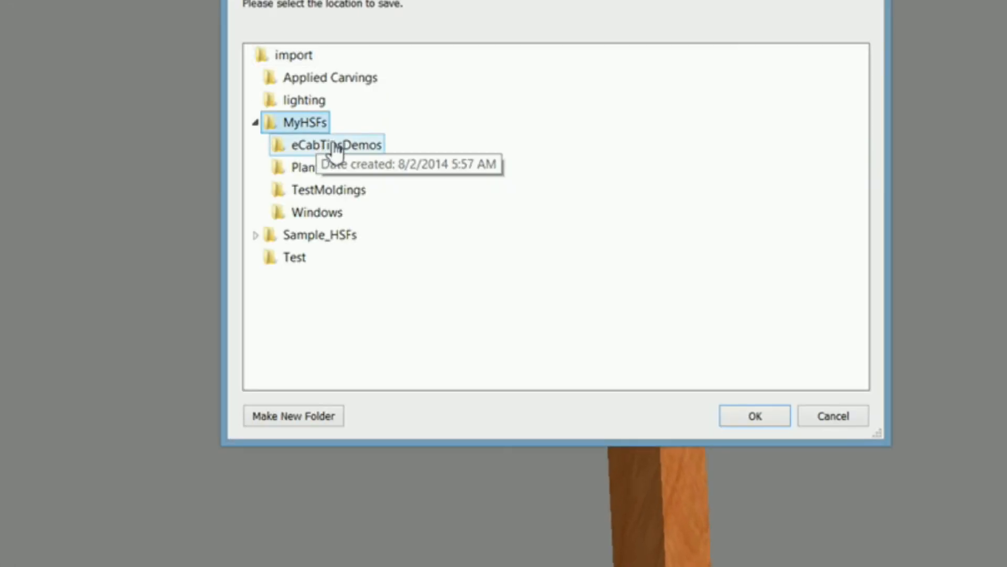
{"action": "left_click", "coordinate": [334, 146]}
{"action": "left_click", "coordinate": [753, 417]}
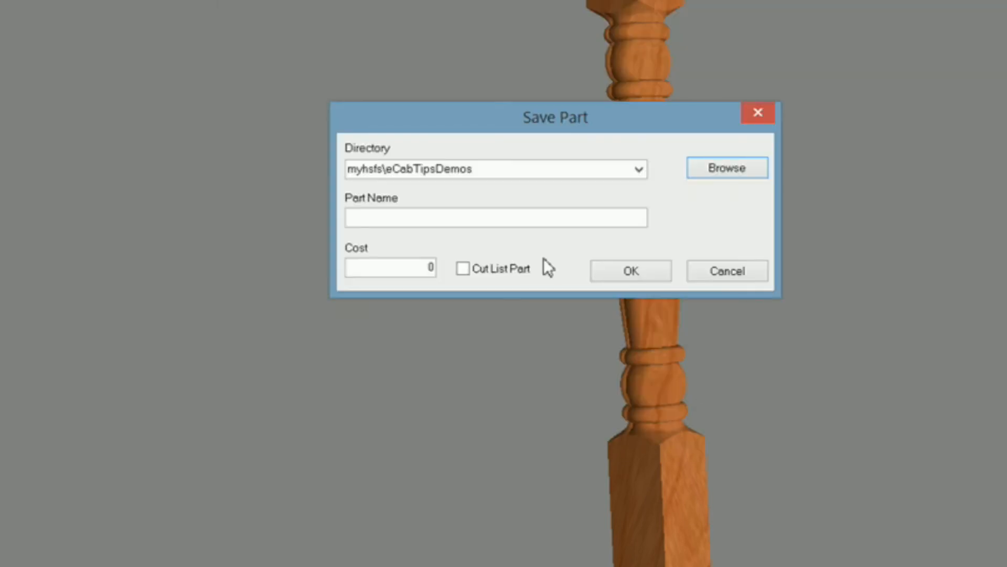
{"action": "left_click", "coordinate": [455, 220]}
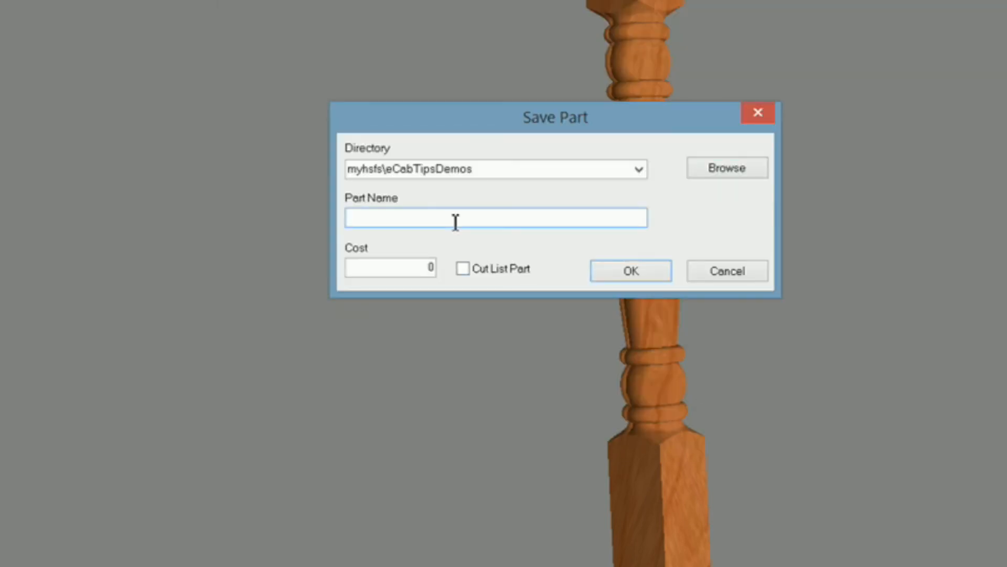
{"action": "type", "text": "LegTest"}
{"action": "left_click", "coordinate": [629, 268]}
{"action": "left_click", "coordinate": [629, 266]}
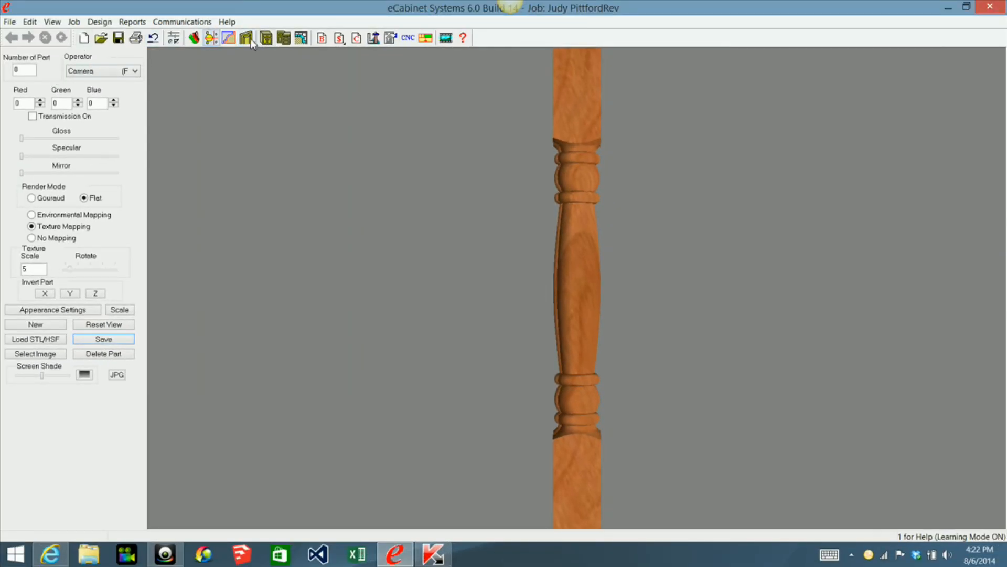
Return to the assembly editor and place the LegTest display object from the eCabTipsDemos directory.
{"action": "left_click", "coordinate": [266, 38]}
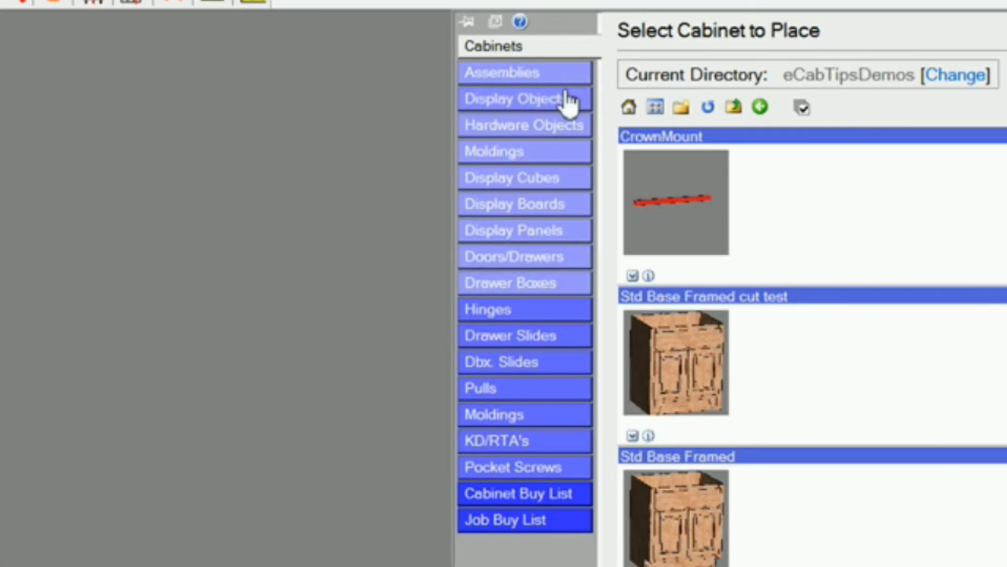
{"action": "left_click", "coordinate": [568, 98]}
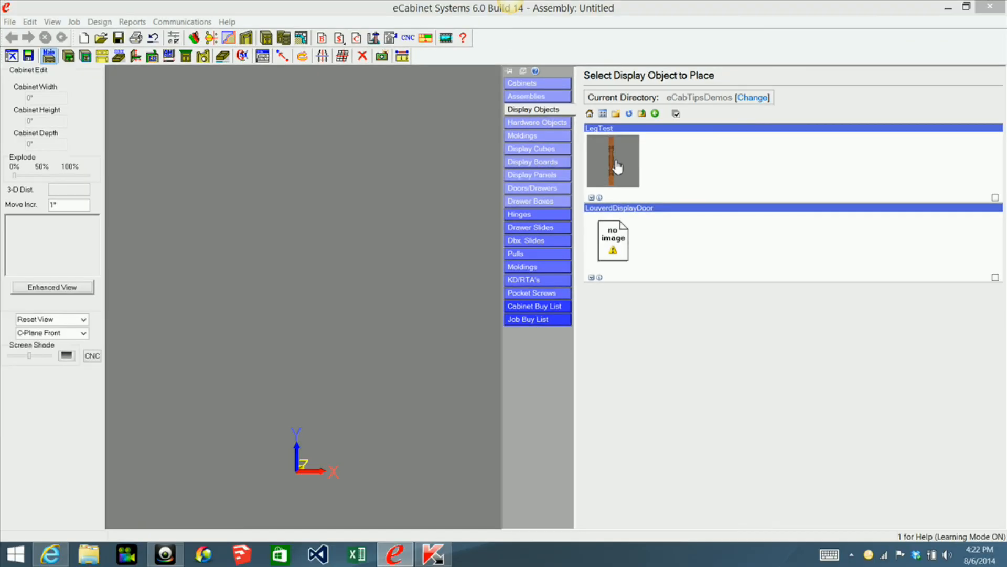
{"action": "left_click", "coordinate": [617, 167]}
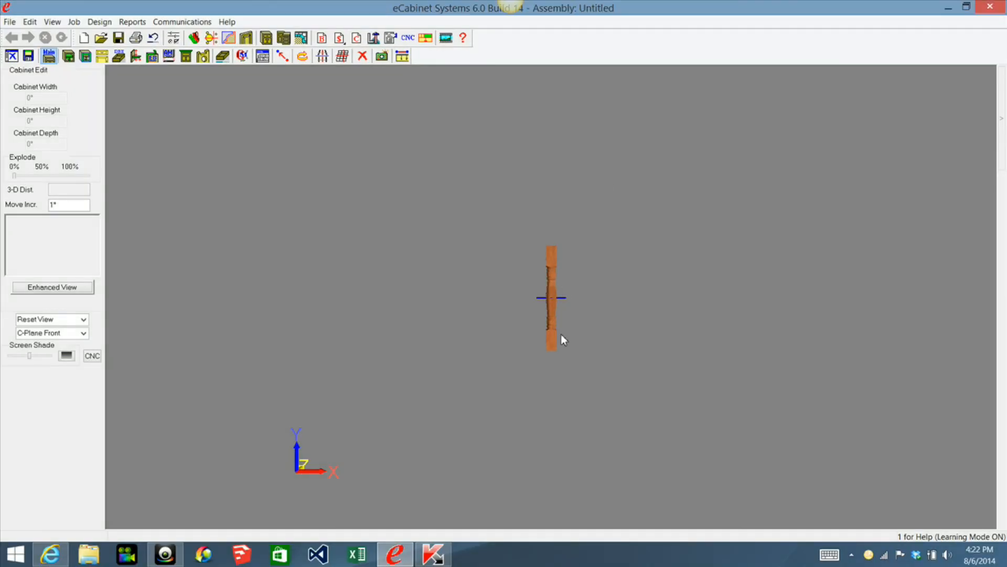
Examine the wood grain on the placed leg from several angles.
{"action": "scroll", "coordinate": [550, 457], "scroll_direction": "up", "scroll_amount": 5}
{"action": "middle_click_drag", "start_coordinate": [550, 454], "coordinate": [557, 360]}
{"action": "mouse_move", "coordinate": [553, 343]}
{"action": "middle_mouse_down"}
{"action": "mouse_move", "coordinate": [571, 387]}
{"action": "mouse_move", "coordinate": [544, 403]}
{"action": "mouse_move", "coordinate": [504, 386]}
{"action": "mouse_move", "coordinate": [486, 396]}
{"action": "mouse_move", "coordinate": [557, 288]}
{"action": "mouse_move", "coordinate": [555, 335]}
{"action": "middle_mouse_up"}
{"action": "middle_click_drag", "start_coordinate": [560, 263], "coordinate": [563, 365]}
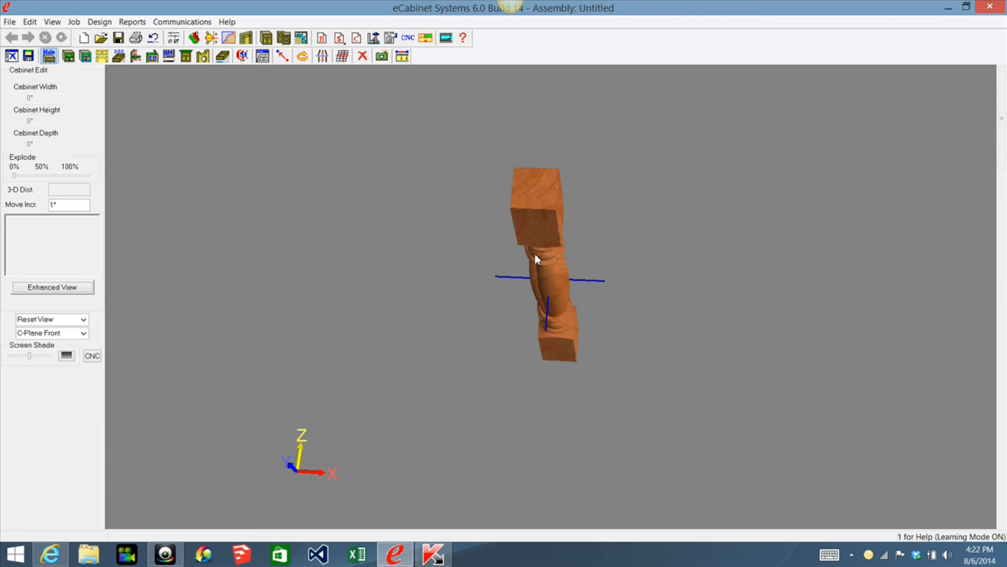
{"action": "middle_click_drag", "start_coordinate": [573, 325], "coordinate": [694, 326]}
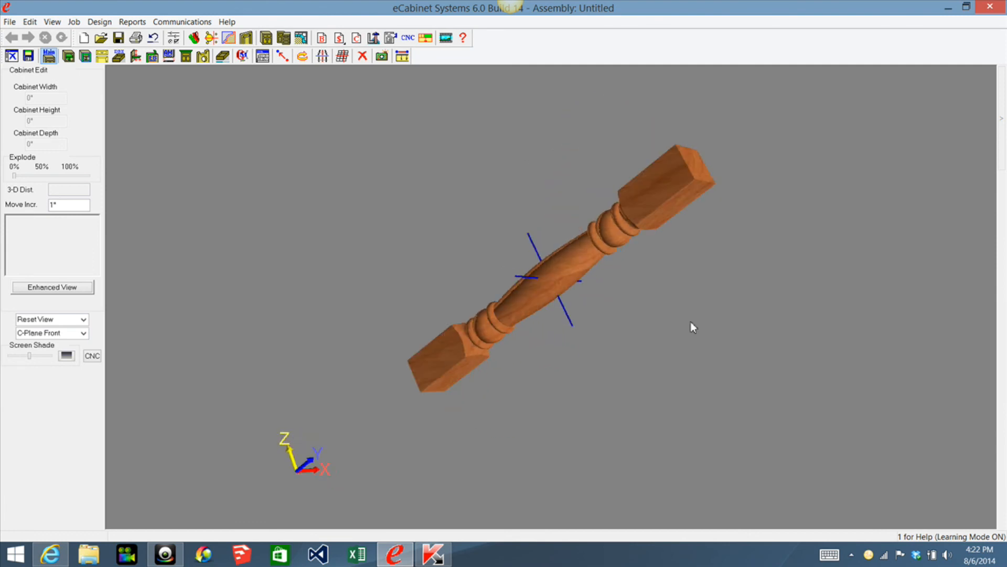
{"action": "middle_click_drag", "start_coordinate": [474, 332], "coordinate": [601, 337]}
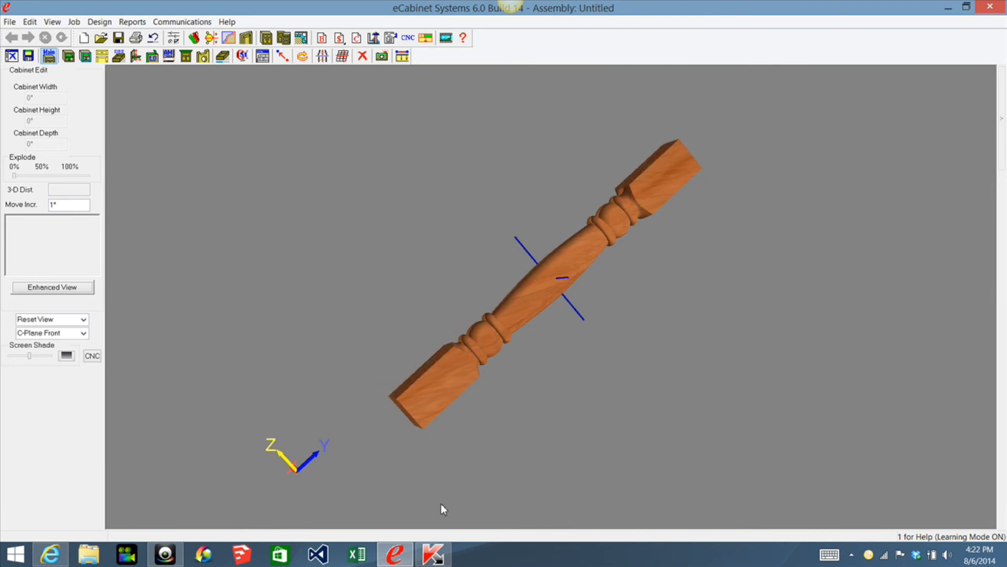